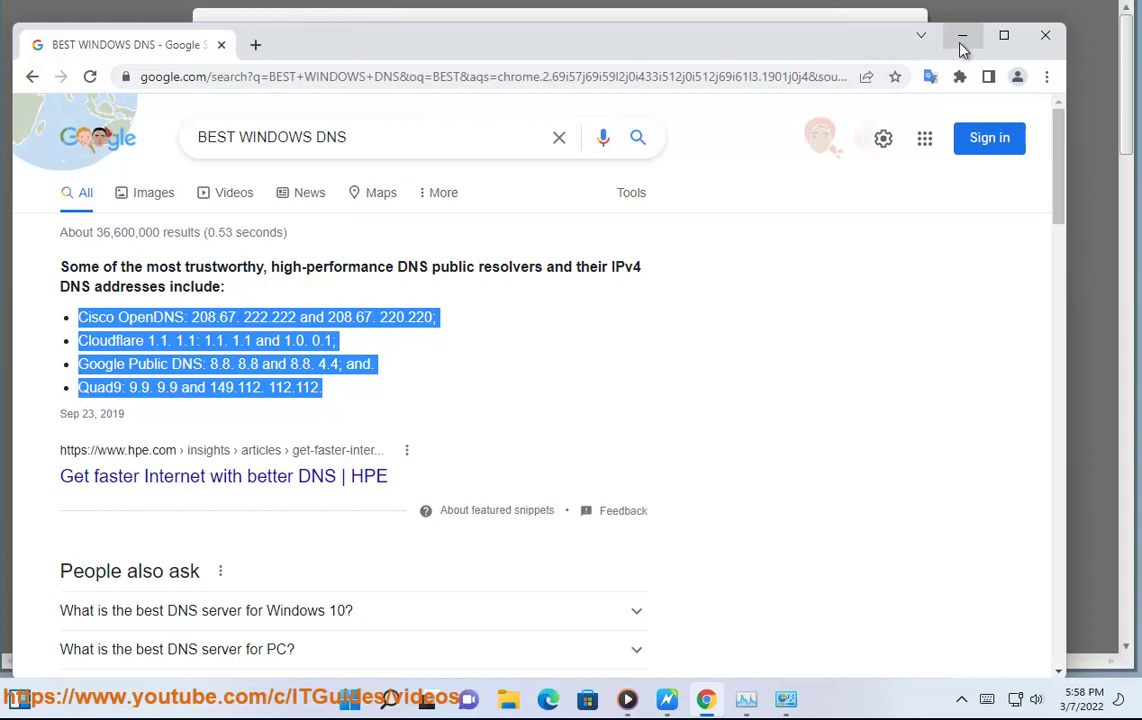
Step: Minimize the browser, dismiss the Ethernet0 properties and status dialogs without changes, and close the Network and Sharing Center
{"action": "left_click", "coordinate": [758, 581]}
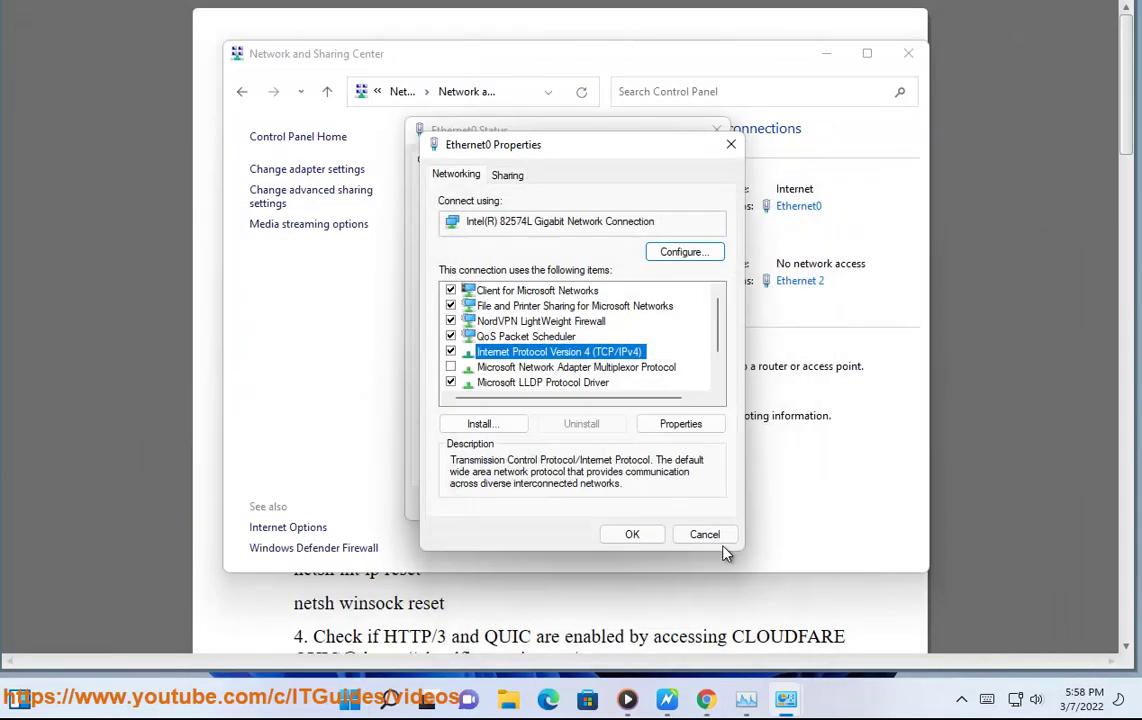
{"action": "left_click", "coordinate": [704, 534]}
{"action": "left_click", "coordinate": [683, 506]}
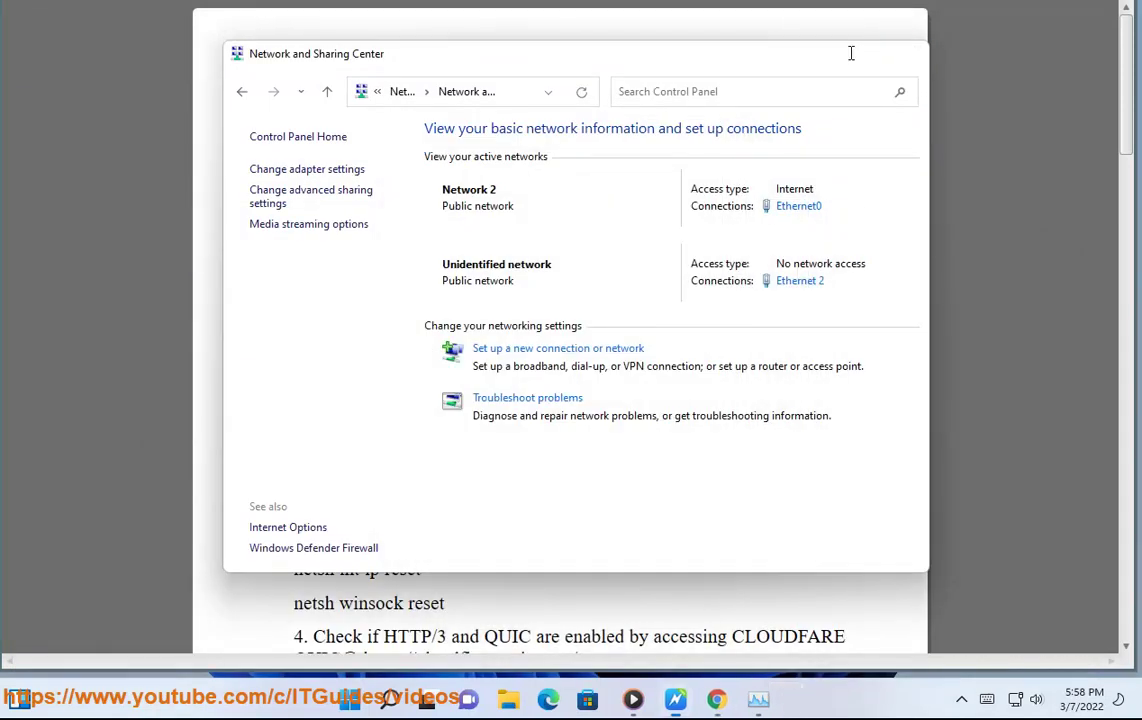
{"action": "left_click", "coordinate": [910, 54]}
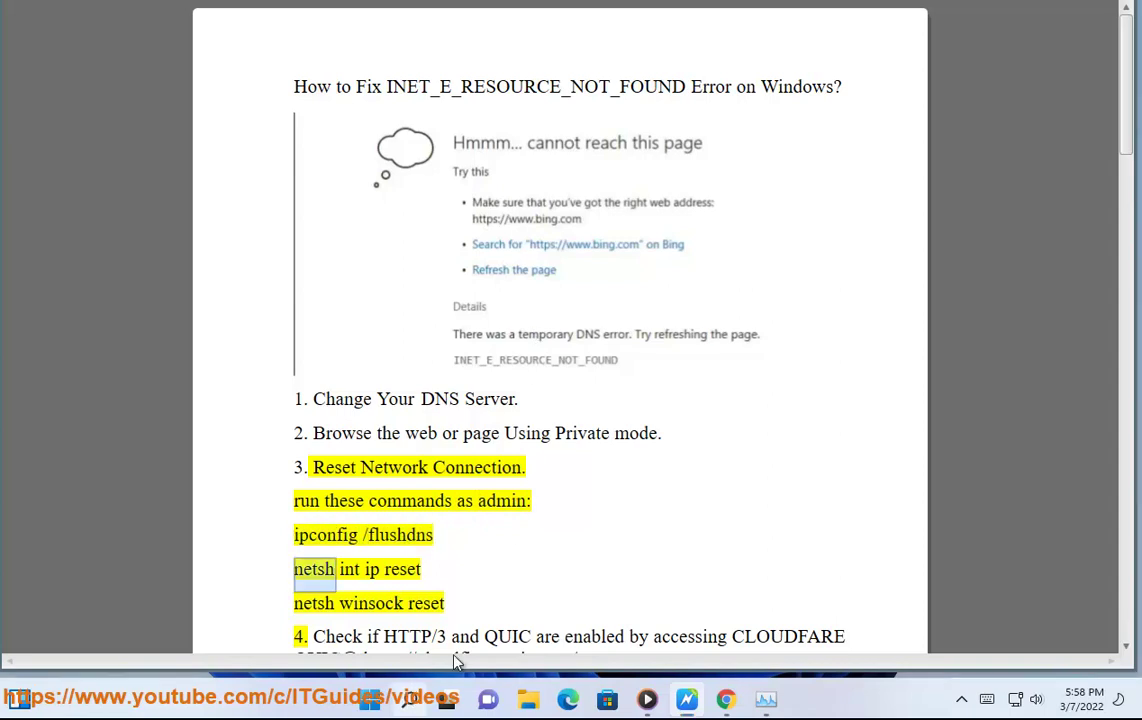
Step: Find Command Prompt through Windows search, run it as administrator, and move its window aside to uncover the guide's commands
{"action": "key", "text": "super+s"}
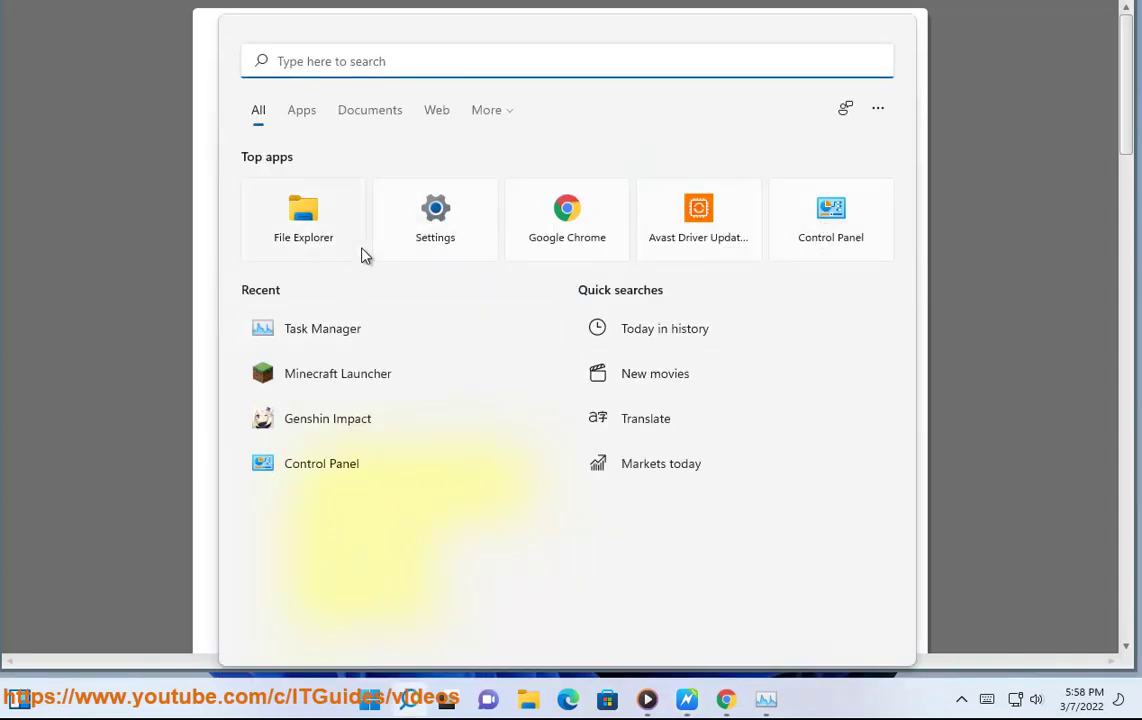
{"action": "type", "text": "Control Panel"}
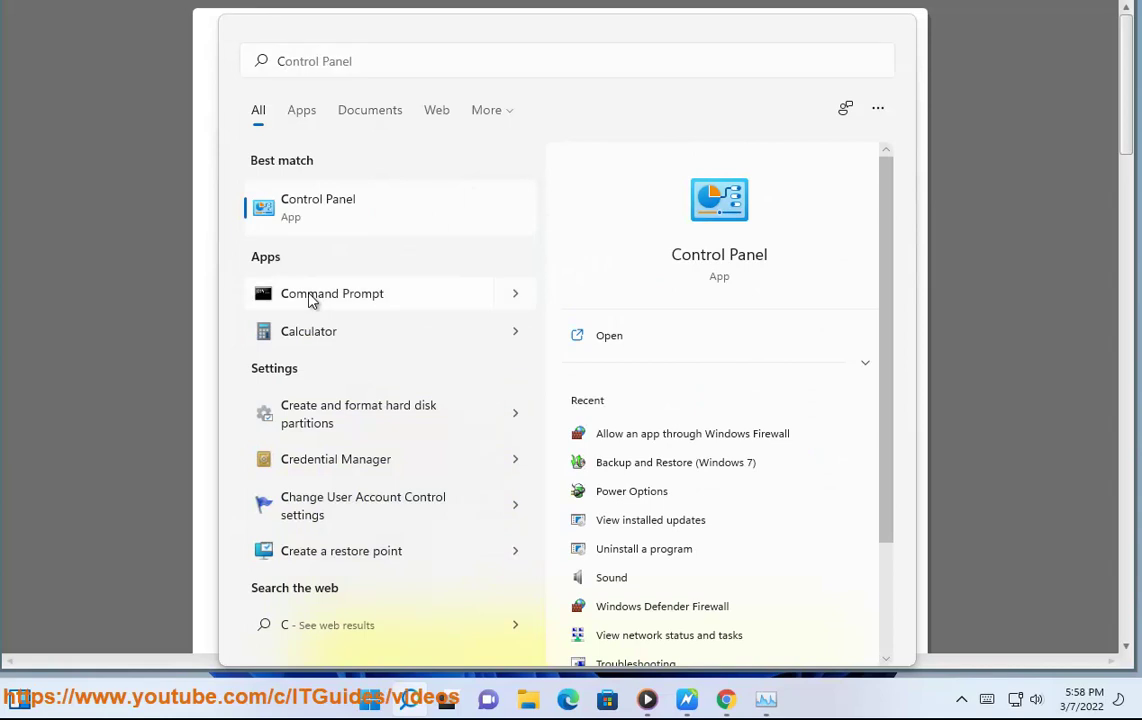
{"action": "right_click", "coordinate": [313, 296]}
{"action": "left_click", "coordinate": [382, 317]}
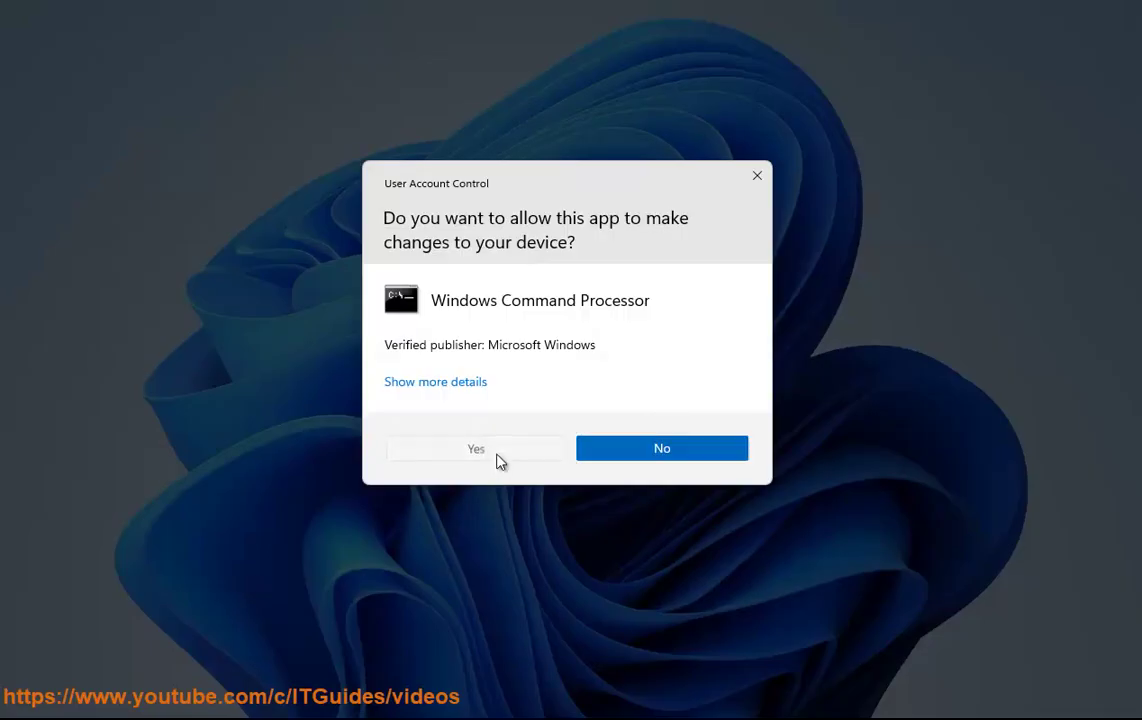
{"action": "left_click", "coordinate": [498, 456]}
{"action": "left_click_drag", "start_coordinate": [410, 20], "coordinate": [828, 143]}
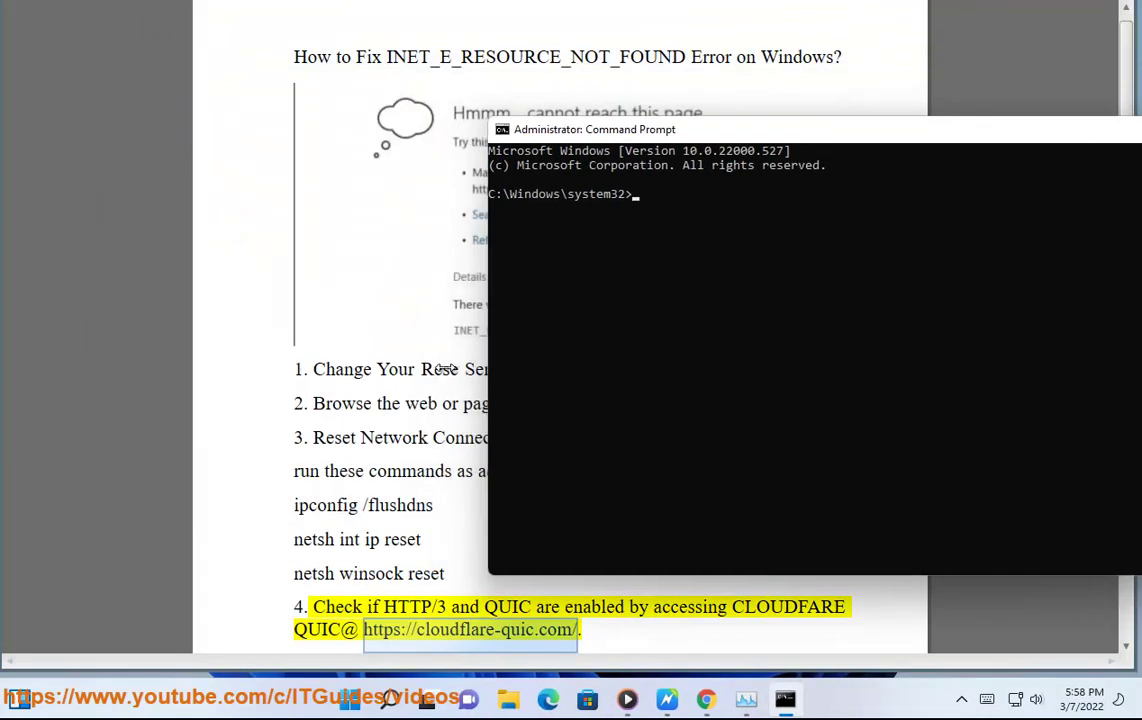
Step: Return to the guide's private mode item, switch to Chrome, and open a new incognito window
{"action": "left_click", "coordinate": [390, 437]}
{"action": "scroll", "coordinate": [600, 432], "scroll_direction": "down", "scroll_amount": 1}
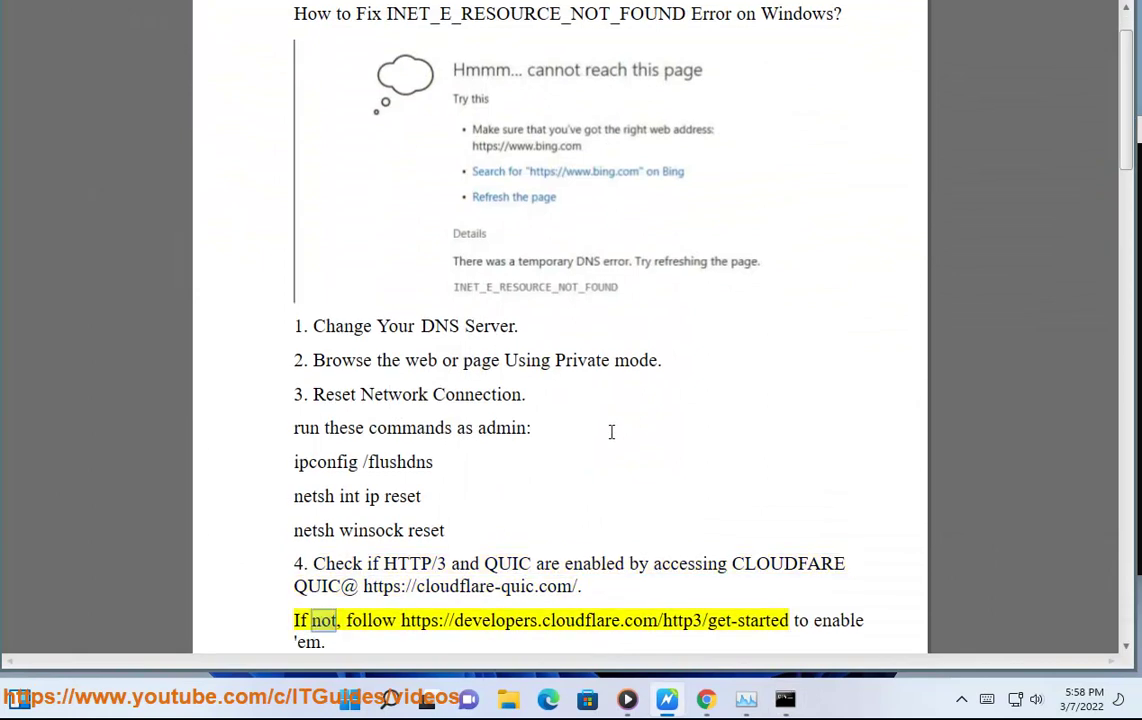
{"action": "scroll", "coordinate": [612, 432], "scroll_direction": "down", "scroll_amount": 1}
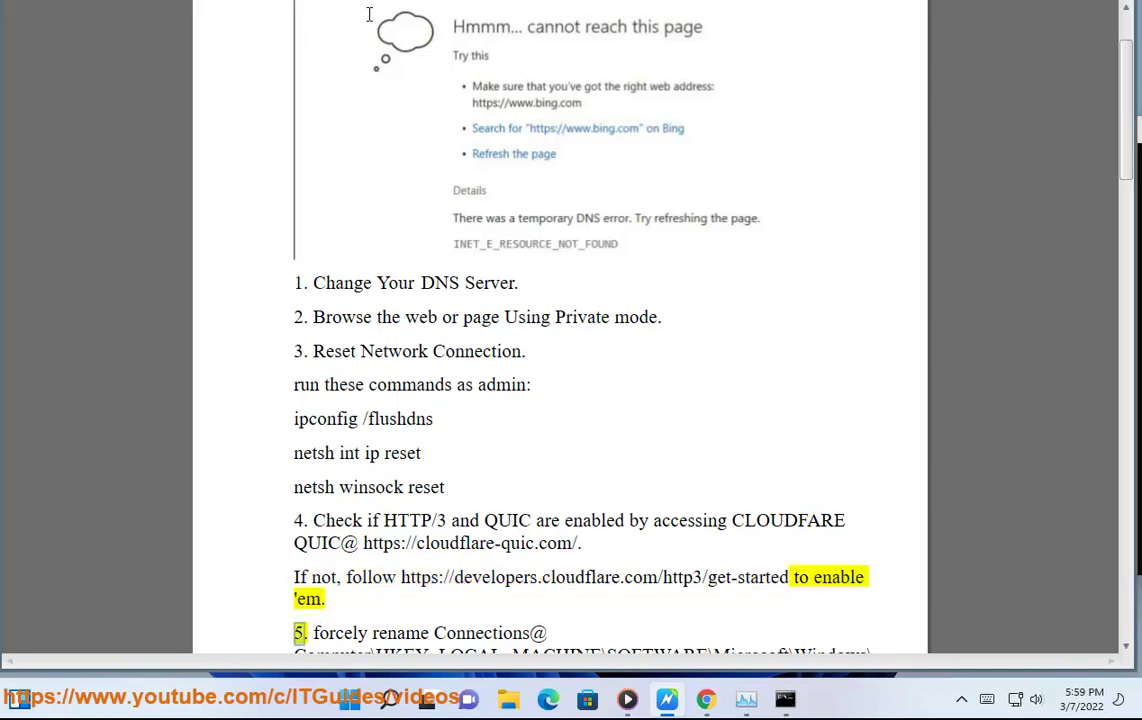
{"action": "double_click", "coordinate": [580, 317]}
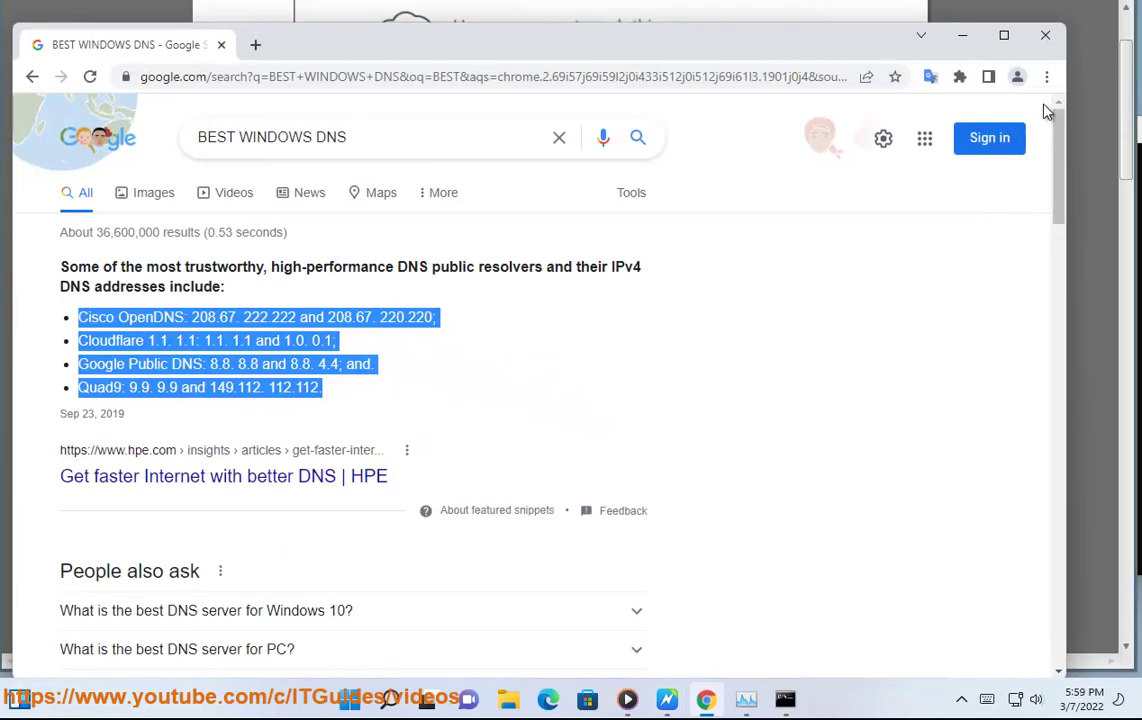
{"action": "left_click", "coordinate": [1046, 76]}
{"action": "left_click", "coordinate": [971, 148]}
{"action": "left_click_drag", "start_coordinate": [522, 55], "coordinate": [679, 218]}
Step: Load google.com in the incognito window and switch the page language to English
{"action": "type", "text": "GOOGLE.COM"}
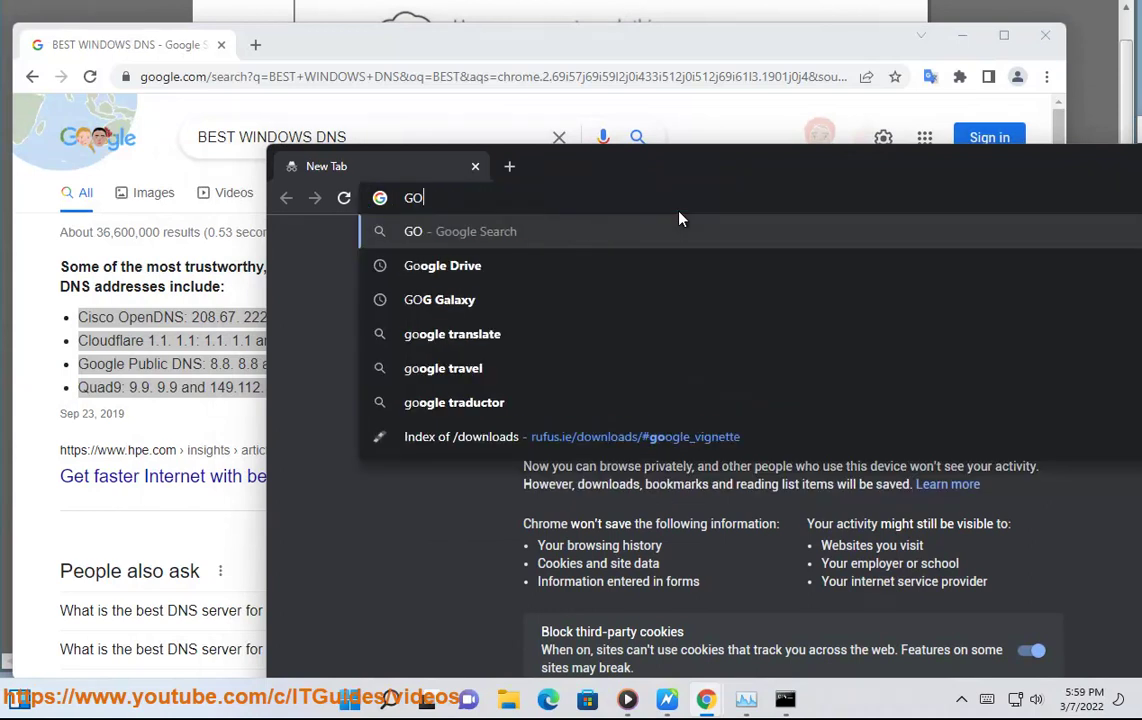
{"action": "key", "text": "Return"}
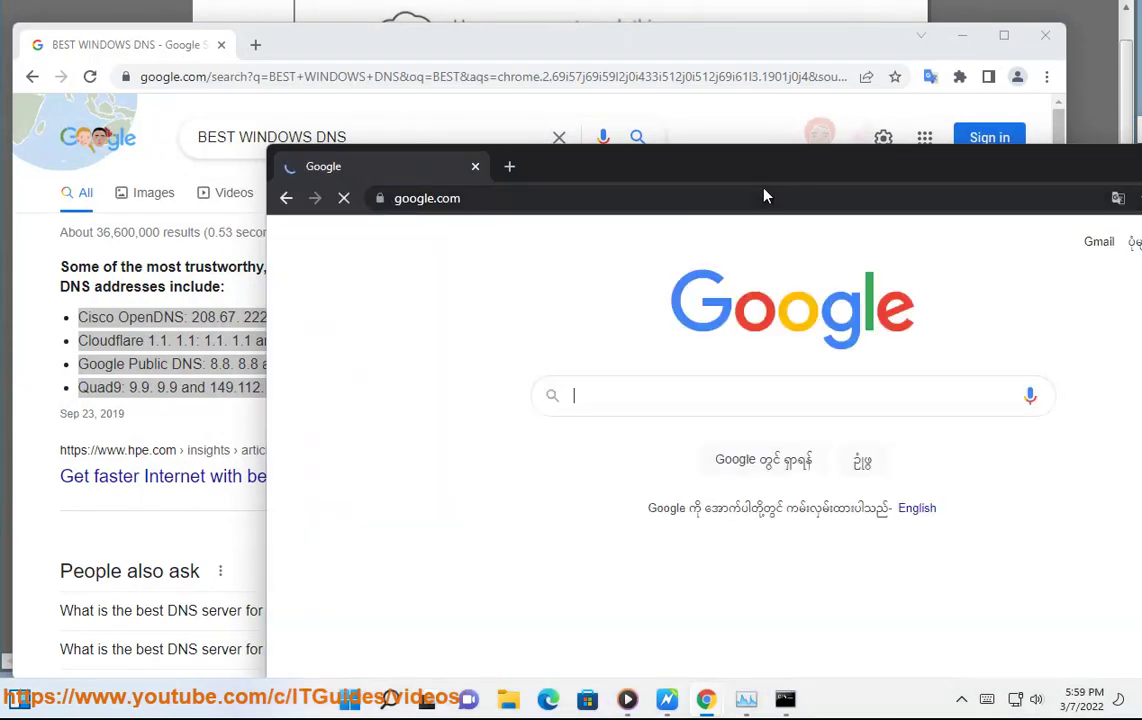
{"action": "left_click_drag", "start_coordinate": [790, 165], "coordinate": [679, 146]}
{"action": "left_click", "coordinate": [806, 489]}
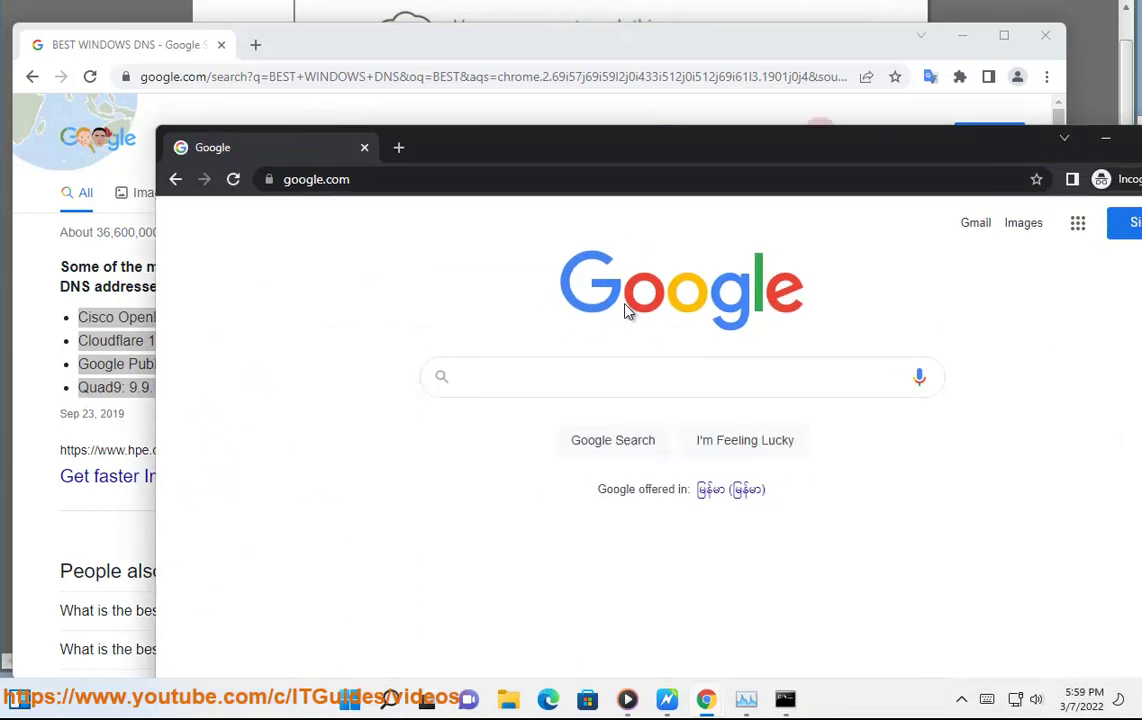
{"action": "left_click_drag", "start_coordinate": [857, 163], "coordinate": [780, 36]}
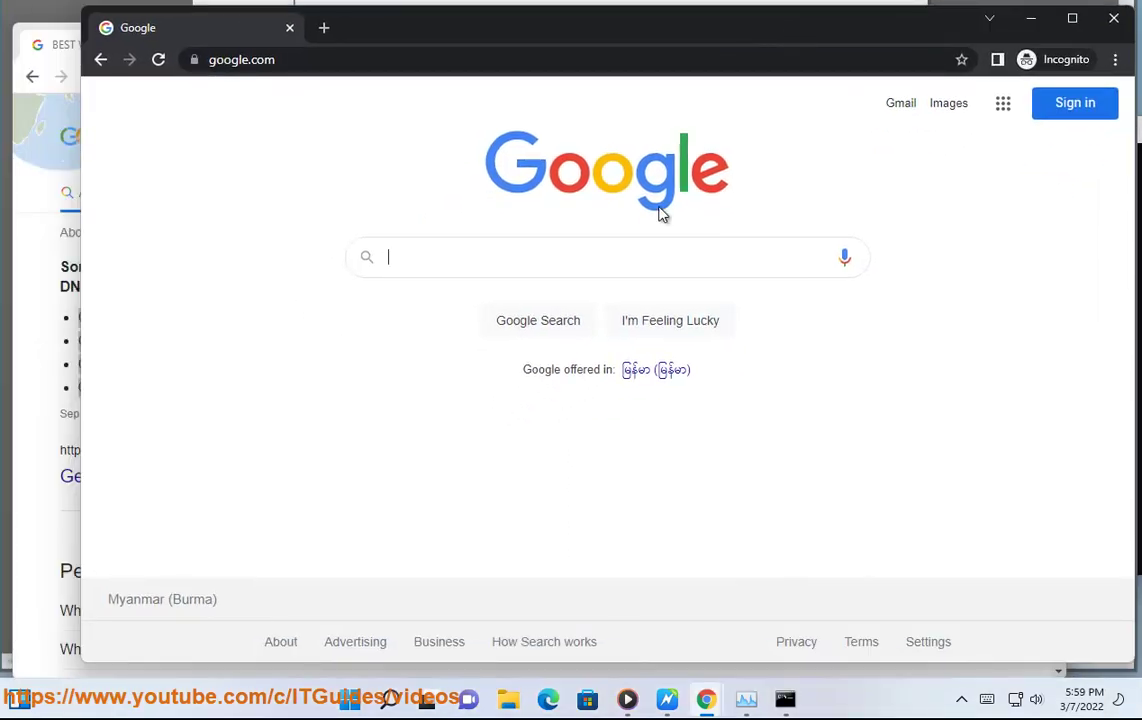
Step: Close the incognito window and minimize the remaining Chrome window to return to the guide document
{"action": "left_click", "coordinate": [1113, 18]}
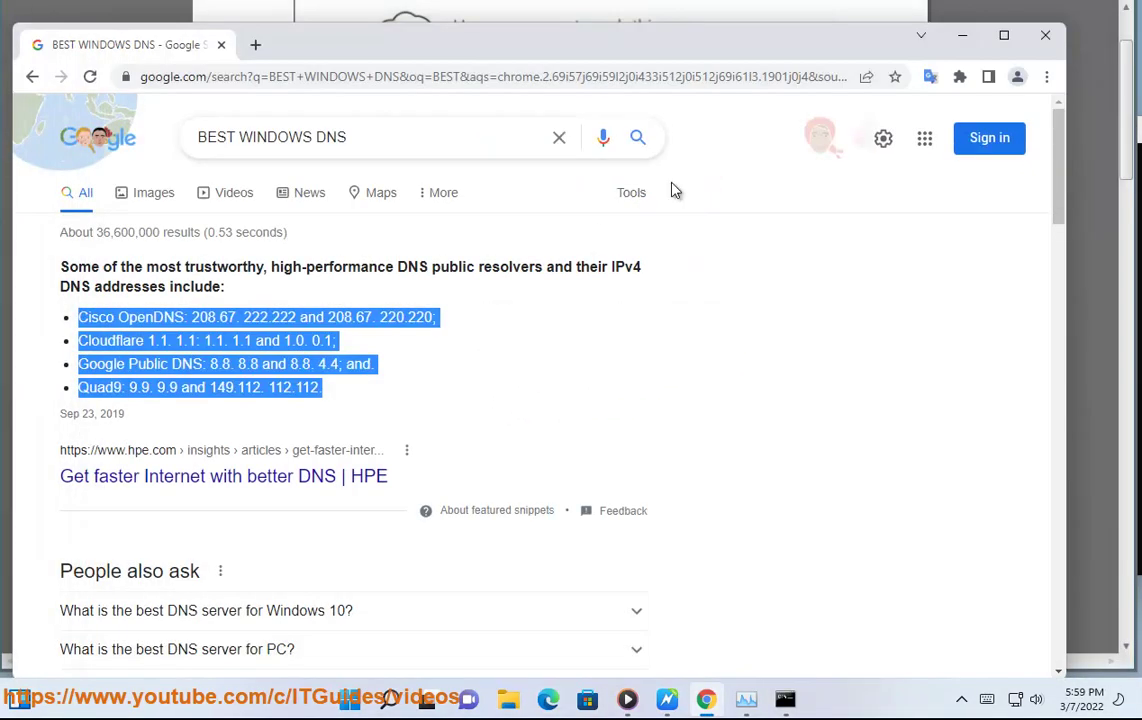
{"action": "left_click", "coordinate": [962, 35]}
{"action": "left_click", "coordinate": [701, 464]}
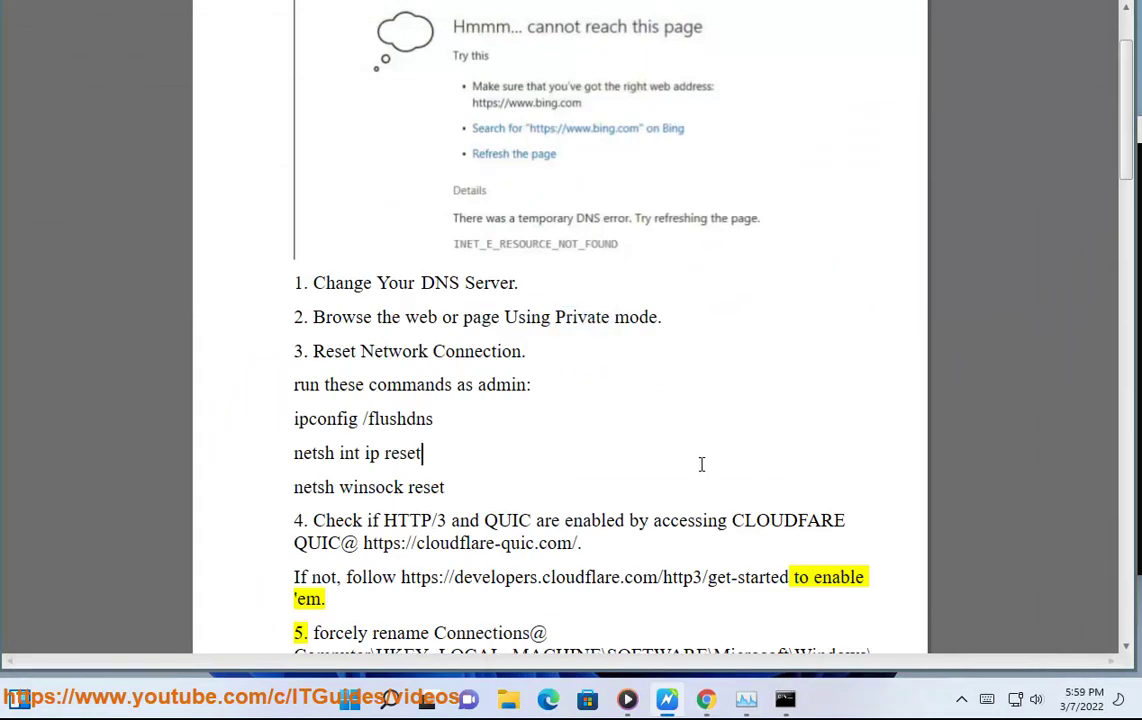
{"action": "left_click_drag", "start_coordinate": [577, 543], "coordinate": [365, 545]}
{"action": "key", "text": "ctrl+c"}
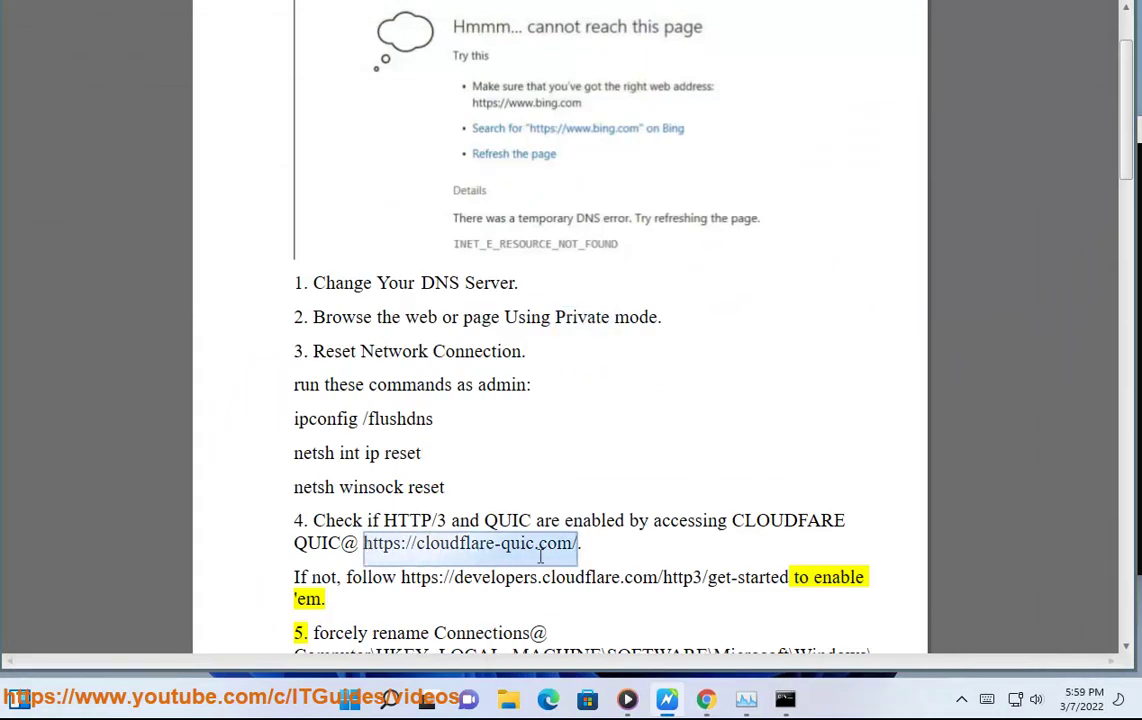
{"action": "left_click", "coordinate": [706, 699]}
{"action": "left_click", "coordinate": [255, 43]}
{"action": "key", "text": "ctrl+v"}
{"action": "key", "text": "Return"}
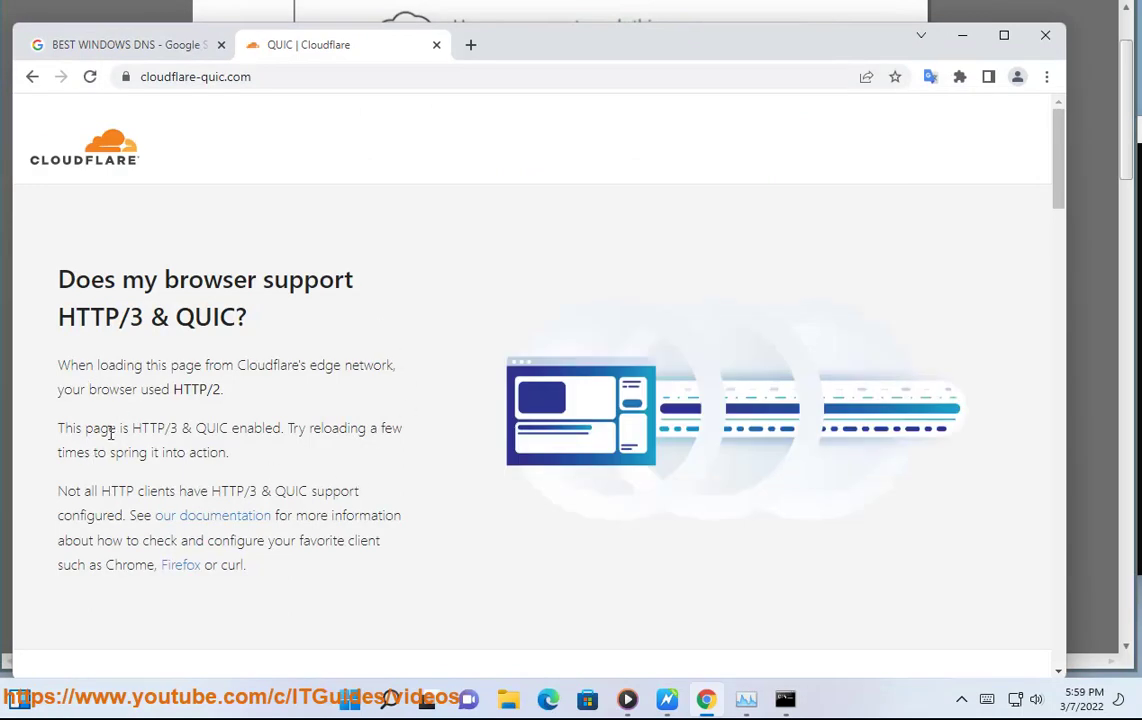
Step: Examine the Cloudflare QUIC page for the browser's HTTP/3 and QUIC support, and close the Chrome window
{"action": "double_click", "coordinate": [269, 430]}
{"action": "left_click", "coordinate": [92, 430], "text": "shift"}
{"action": "left_click", "coordinate": [194, 451]}
{"action": "scroll", "coordinate": [367, 398], "scroll_direction": "down", "scroll_amount": 5}
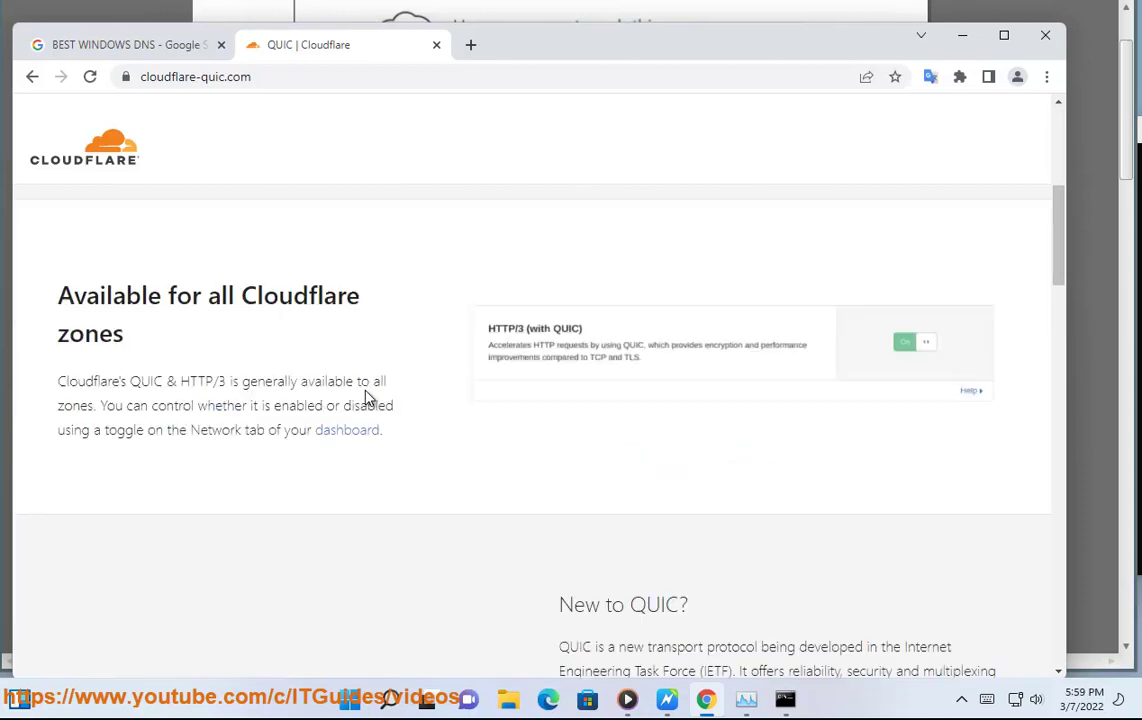
{"action": "scroll", "coordinate": [367, 398], "scroll_direction": "up", "scroll_amount": 5}
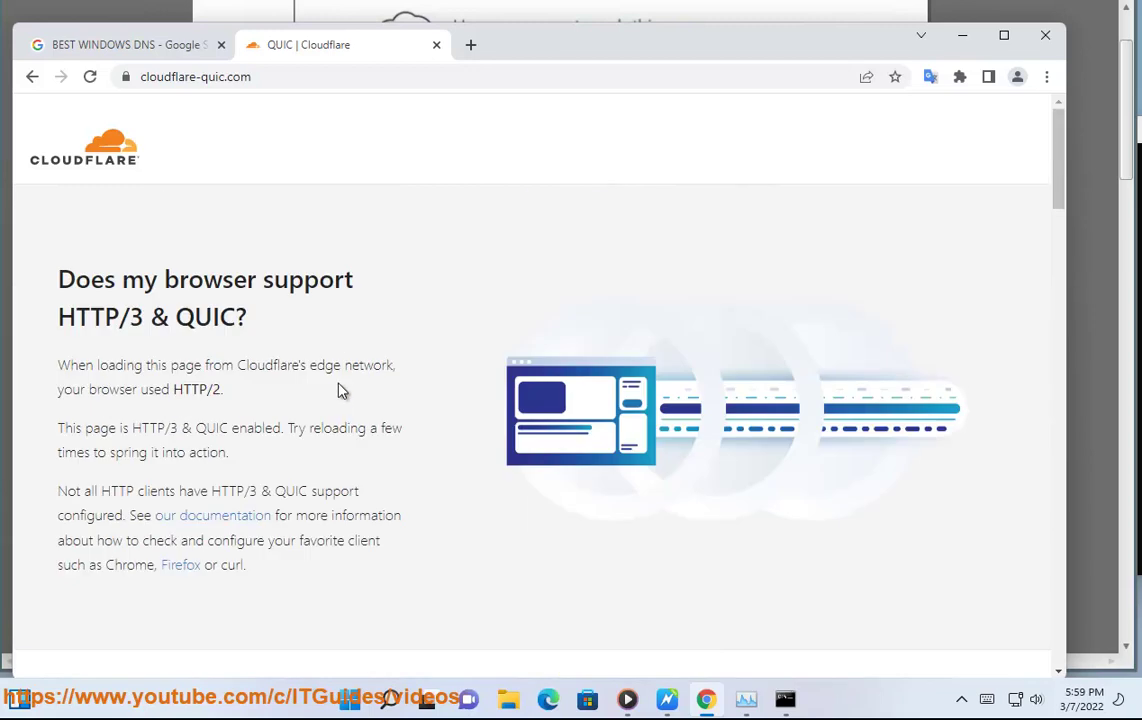
{"action": "scroll", "coordinate": [924, 432], "scroll_direction": "down", "scroll_amount": 10}
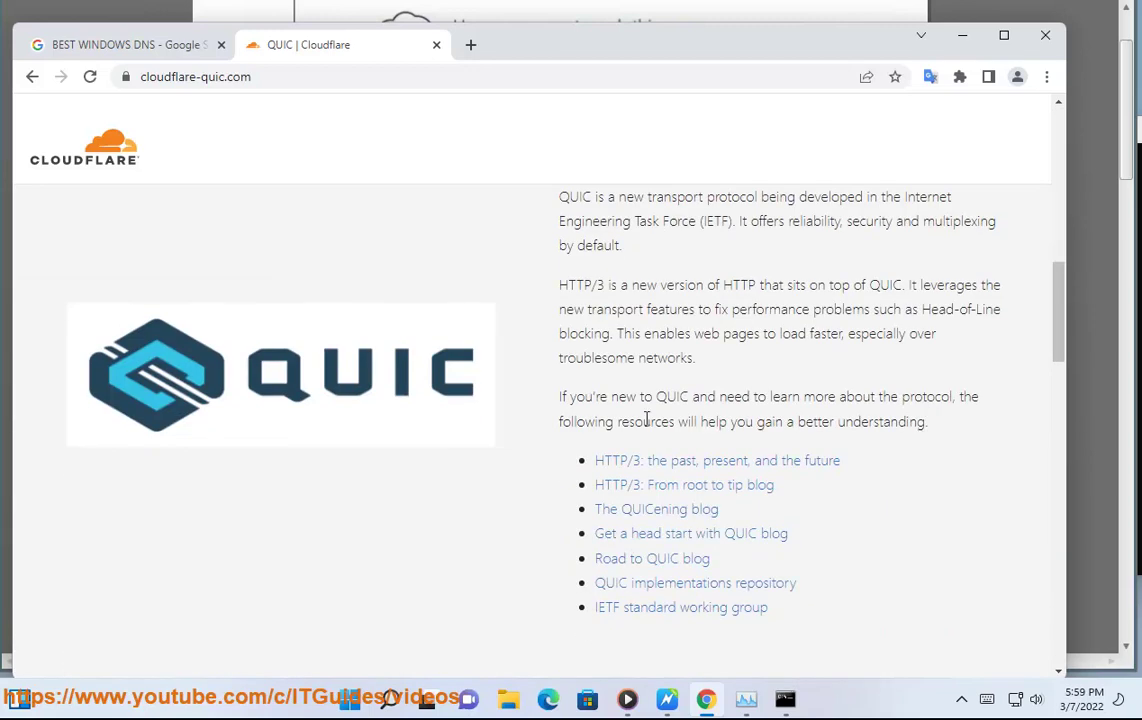
{"action": "scroll", "coordinate": [632, 419], "scroll_direction": "down", "scroll_amount": 15}
{"action": "scroll", "coordinate": [658, 410], "scroll_direction": "up", "scroll_amount": 15}
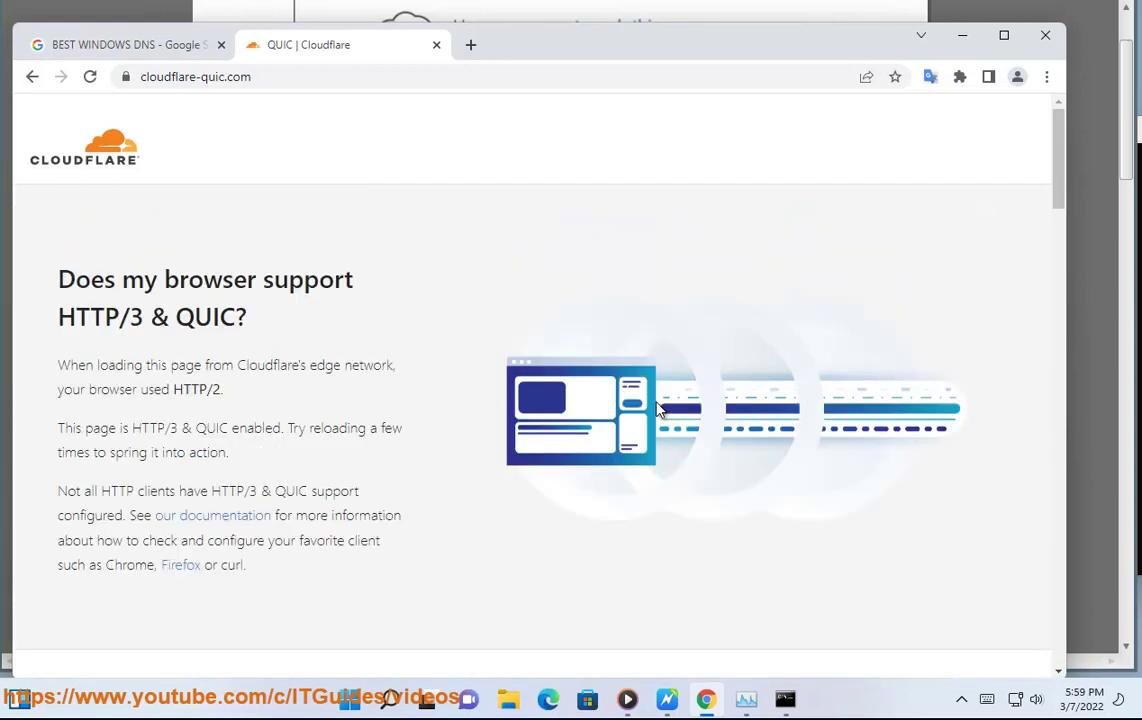
{"action": "left_click", "coordinate": [1045, 35]}
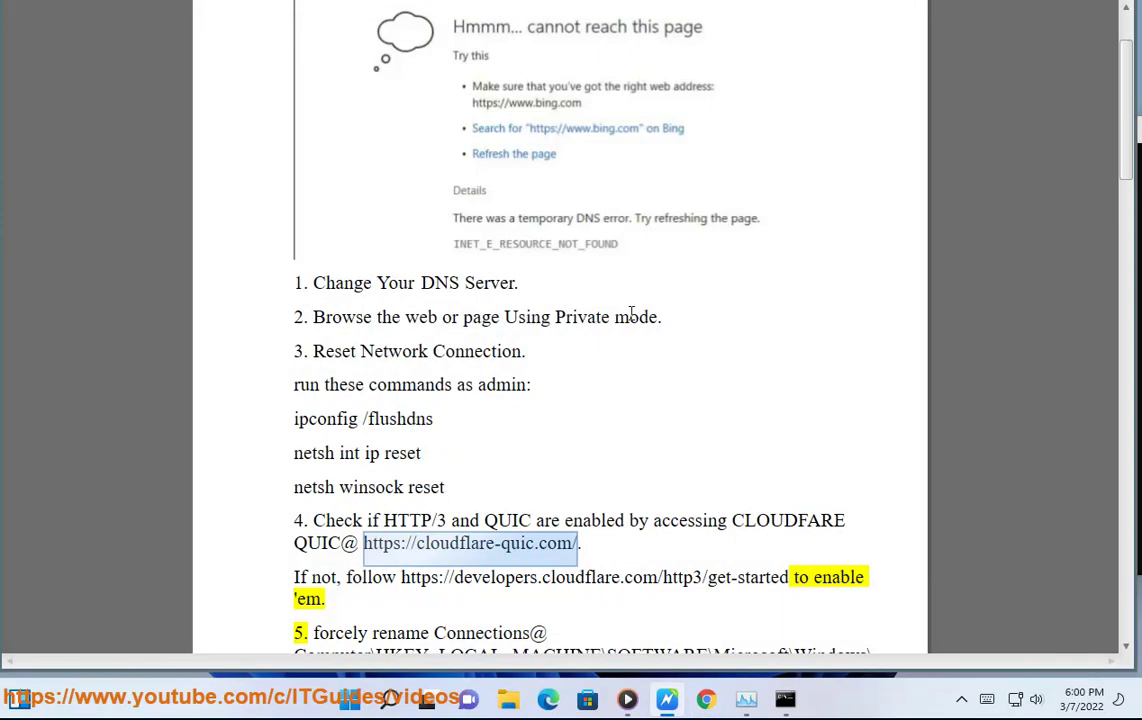
Step: Copy the full registry path of the Connections key from the guide's fifth item
{"action": "left_click", "coordinate": [338, 51]}
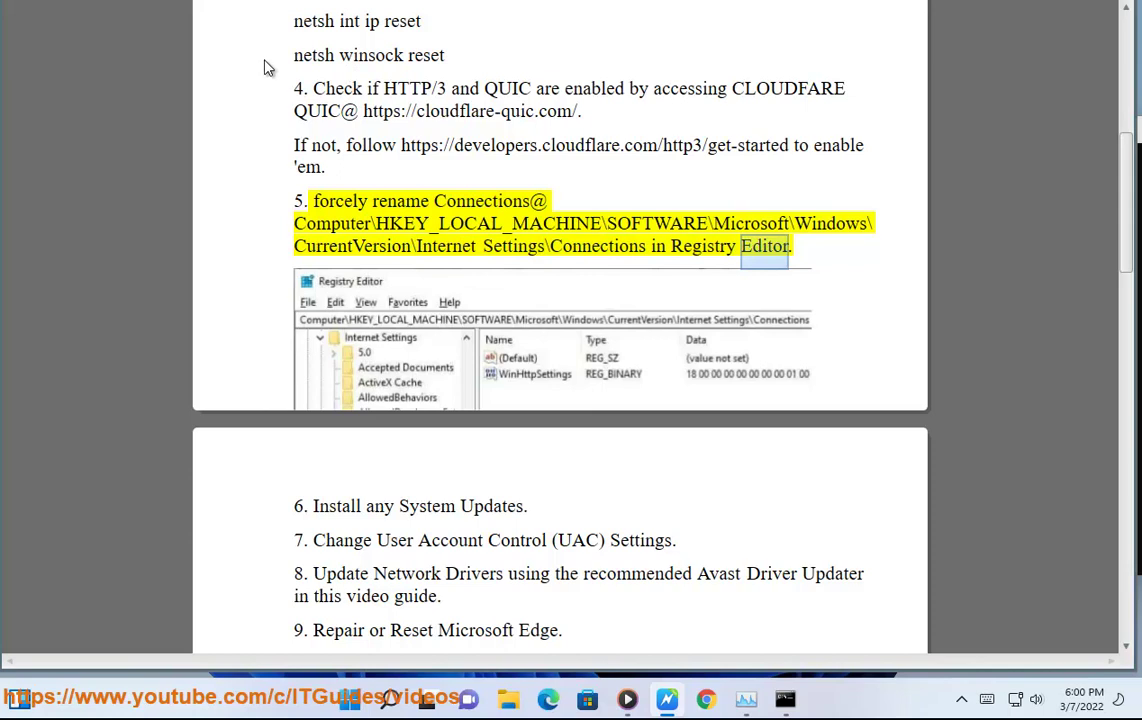
{"action": "left_click_drag", "start_coordinate": [645, 250], "coordinate": [290, 228]}
{"action": "key", "text": "ctrl+c"}
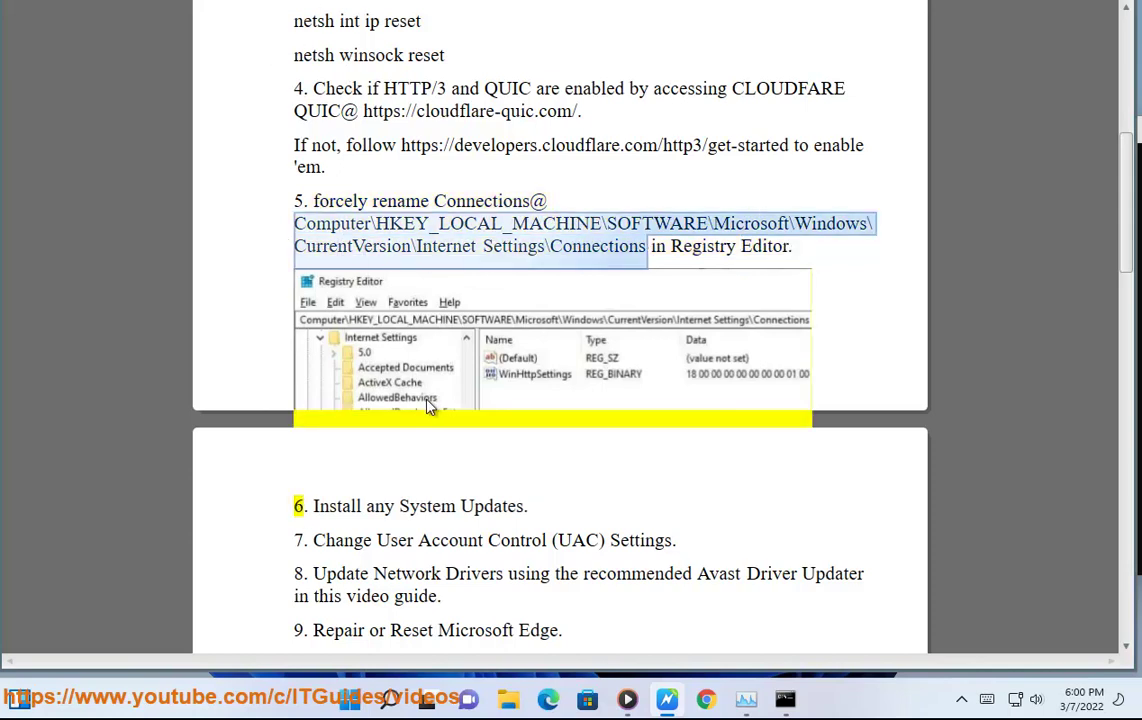
Step: Launch Registry Editor and allow it to make changes to the device
{"action": "key", "text": "super+r"}
{"action": "left_click", "coordinate": [343, 582]}
{"action": "left_click", "coordinate": [205, 615]}
{"action": "key", "text": "Return"}
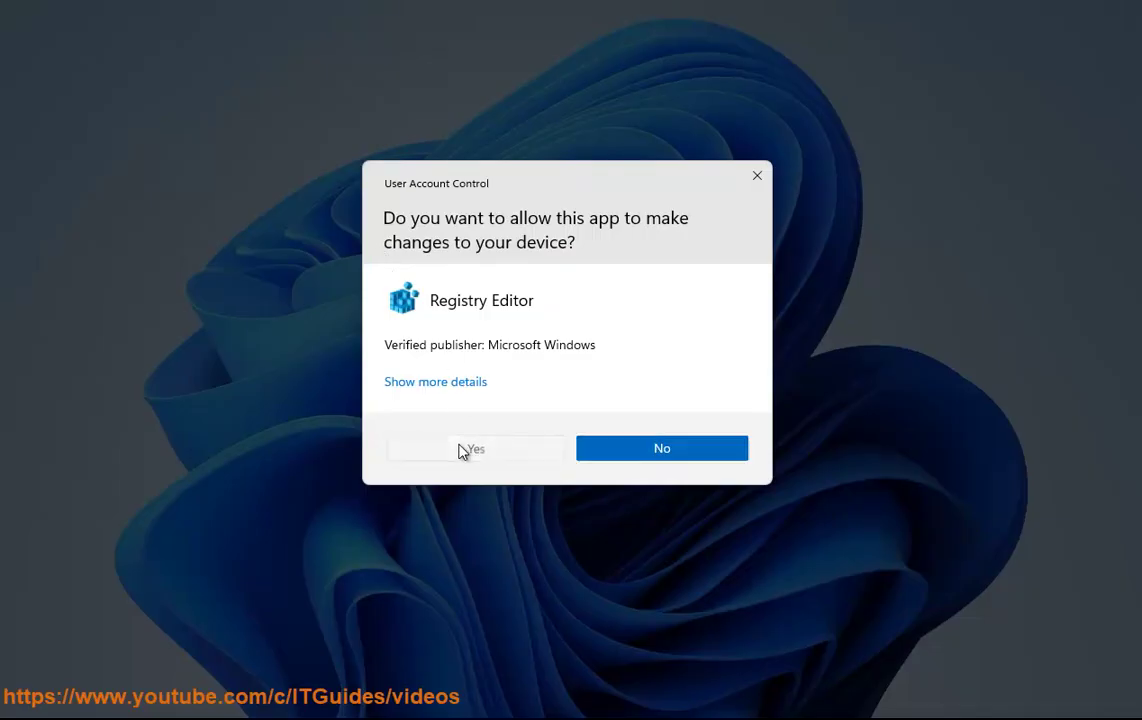
{"action": "left_click", "coordinate": [475, 448]}
Step: Go to Computer\HKEY_LOCAL_MACHINE\SOFTWARE\Microsoft\Windows\CurrentVersion\Internet Settings\Connections in Registry Editor using the copied path
{"action": "left_click_drag", "start_coordinate": [528, 206], "coordinate": [8, 210]}
{"action": "key", "text": "BackSpace"}
{"action": "key", "text": "ctrl+v"}
{"action": "key", "text": "Return"}
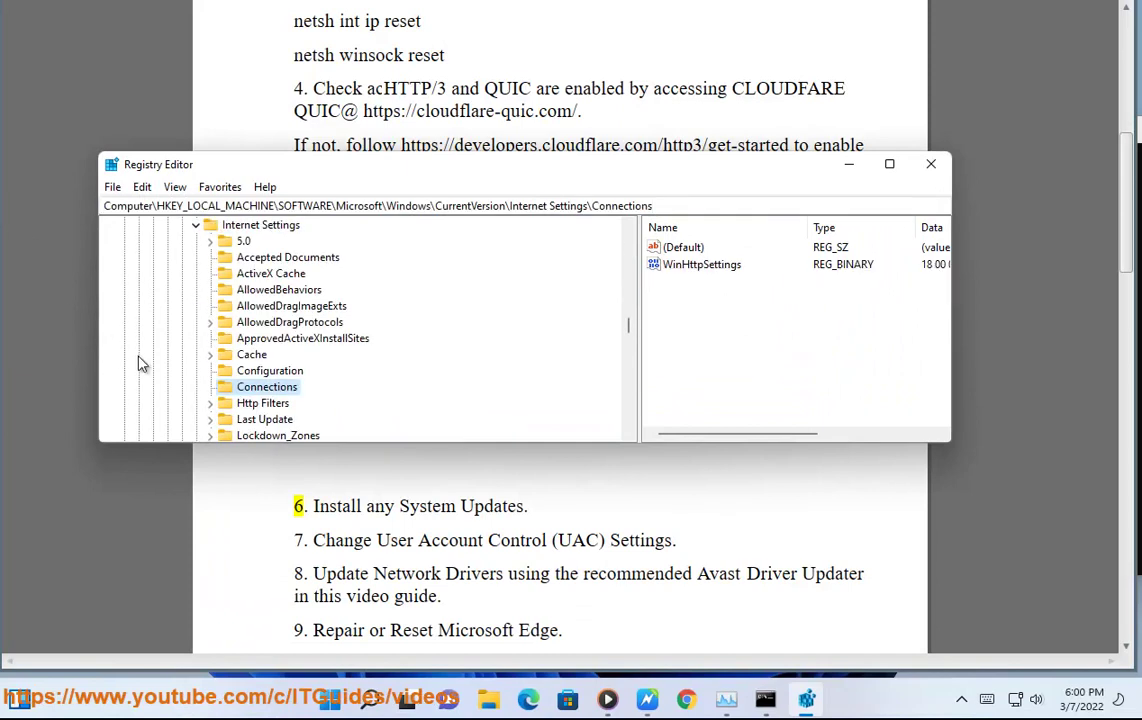
Step: Rename the Connections key under Internet Settings to Connections_2
{"action": "right_click", "coordinate": [256, 389]}
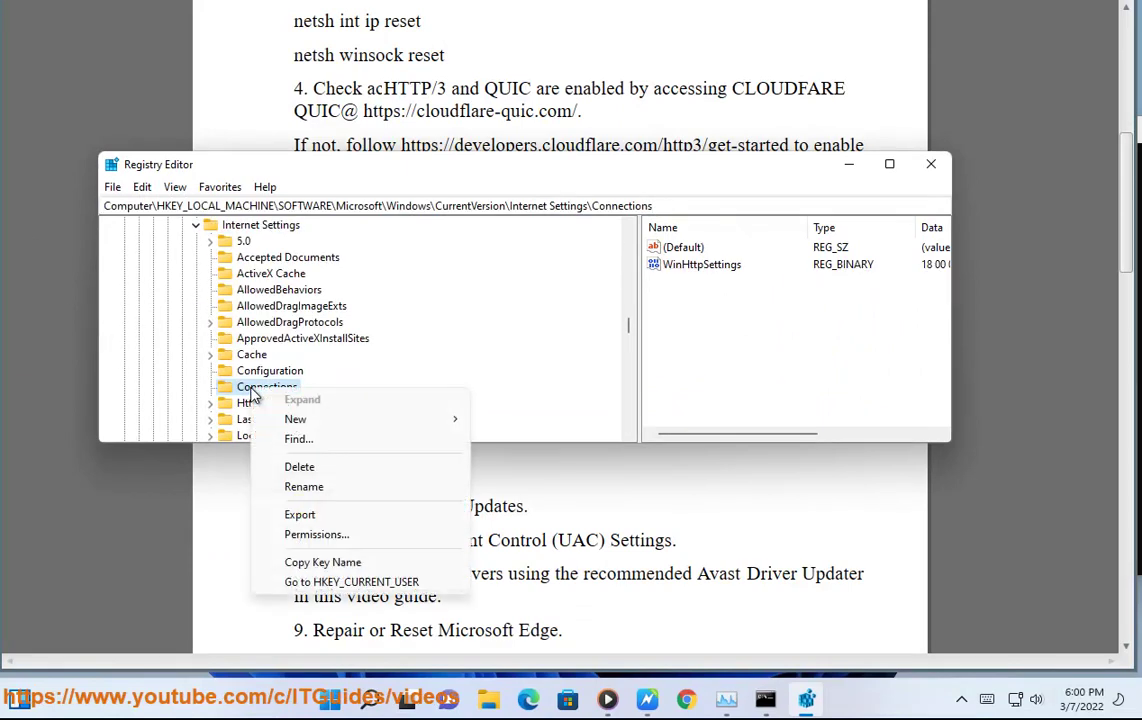
{"action": "left_click", "coordinate": [290, 487]}
{"action": "left_click", "coordinate": [301, 390]}
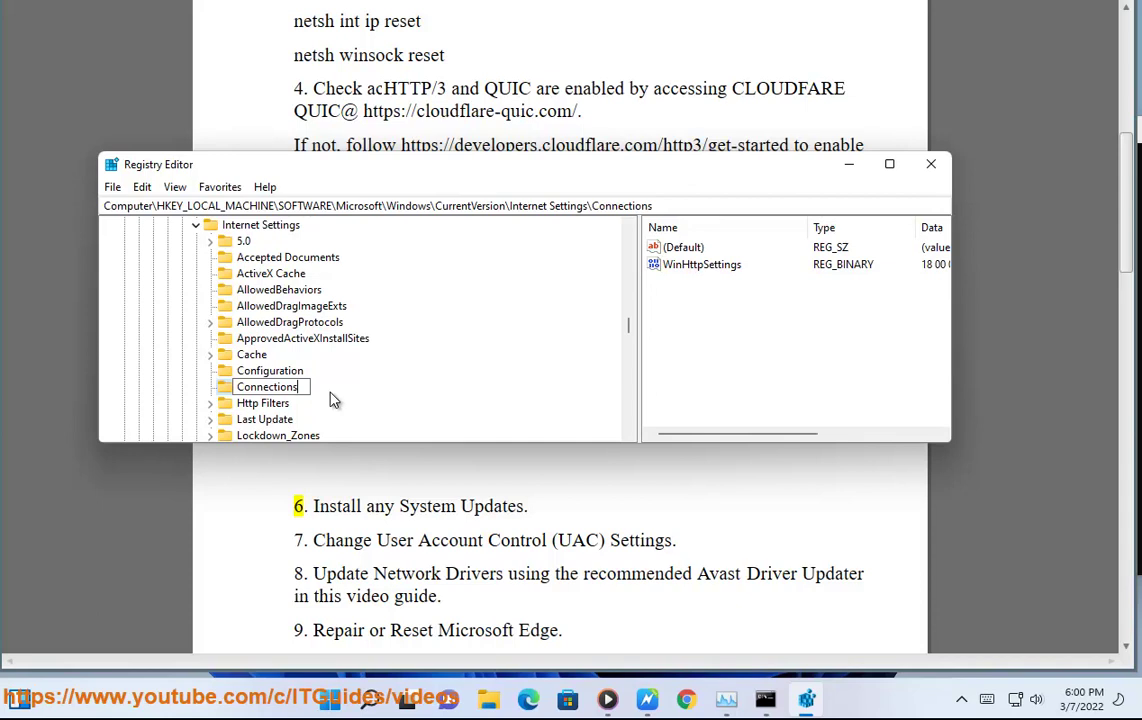
{"action": "type", "text": "_2"}
{"action": "left_click_drag", "start_coordinate": [314, 388], "coordinate": [202, 388]}
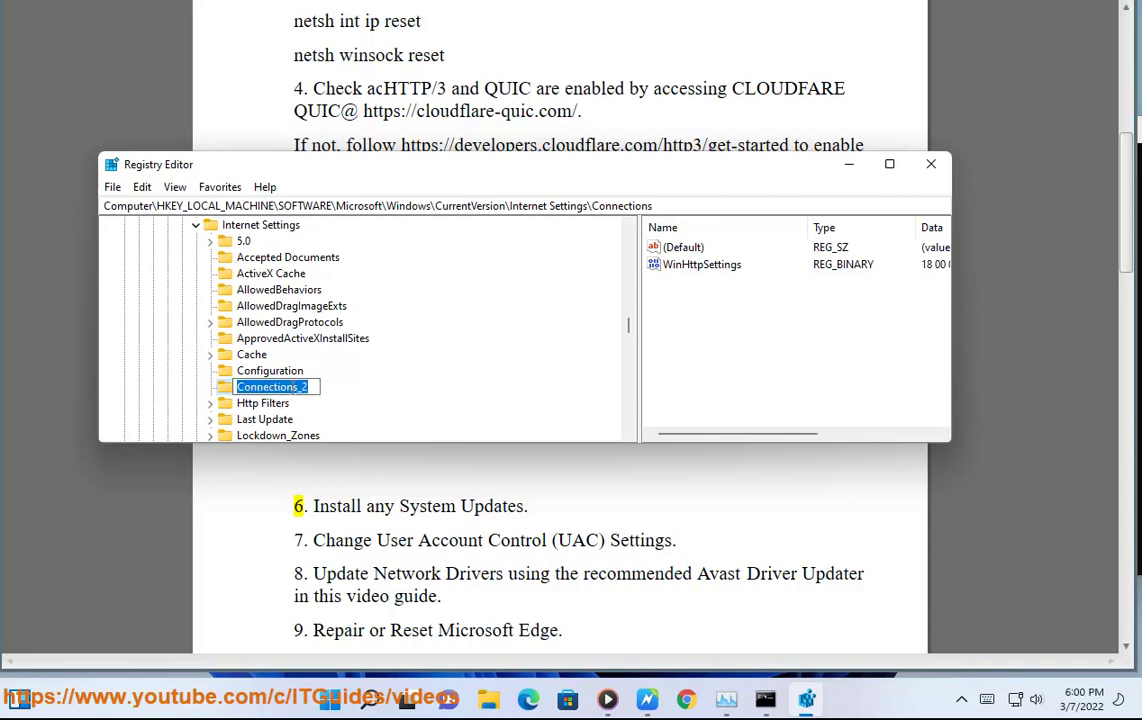
{"action": "right_click", "coordinate": [289, 388]}
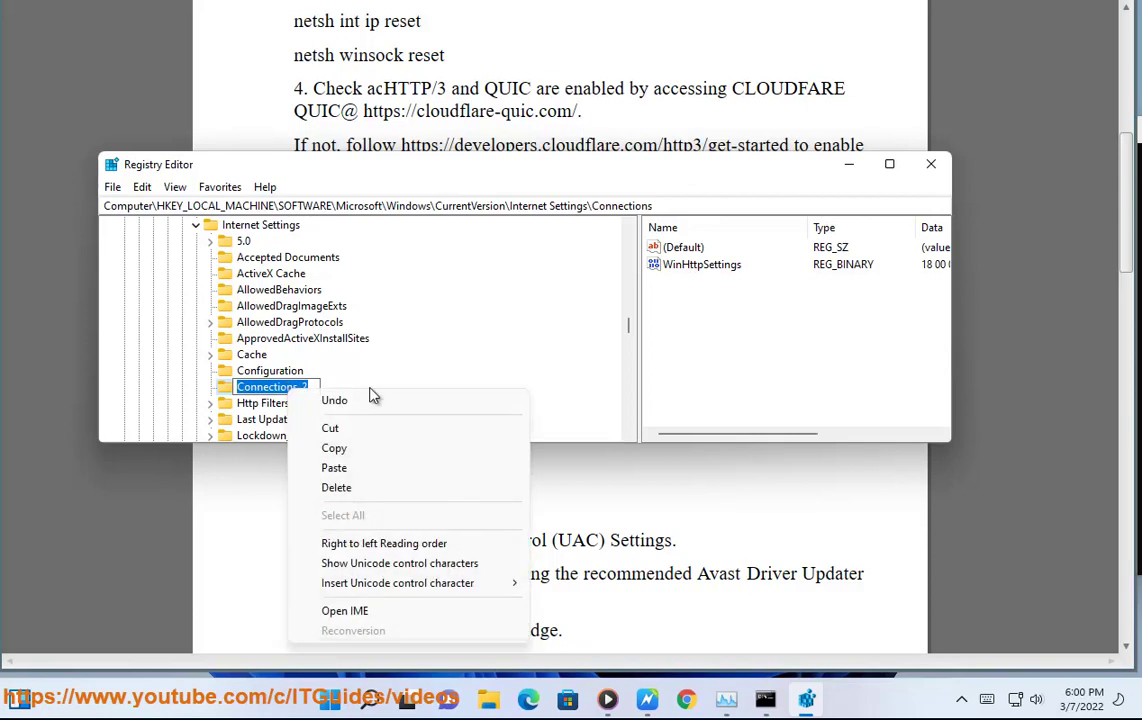
{"action": "left_click", "coordinate": [326, 382]}
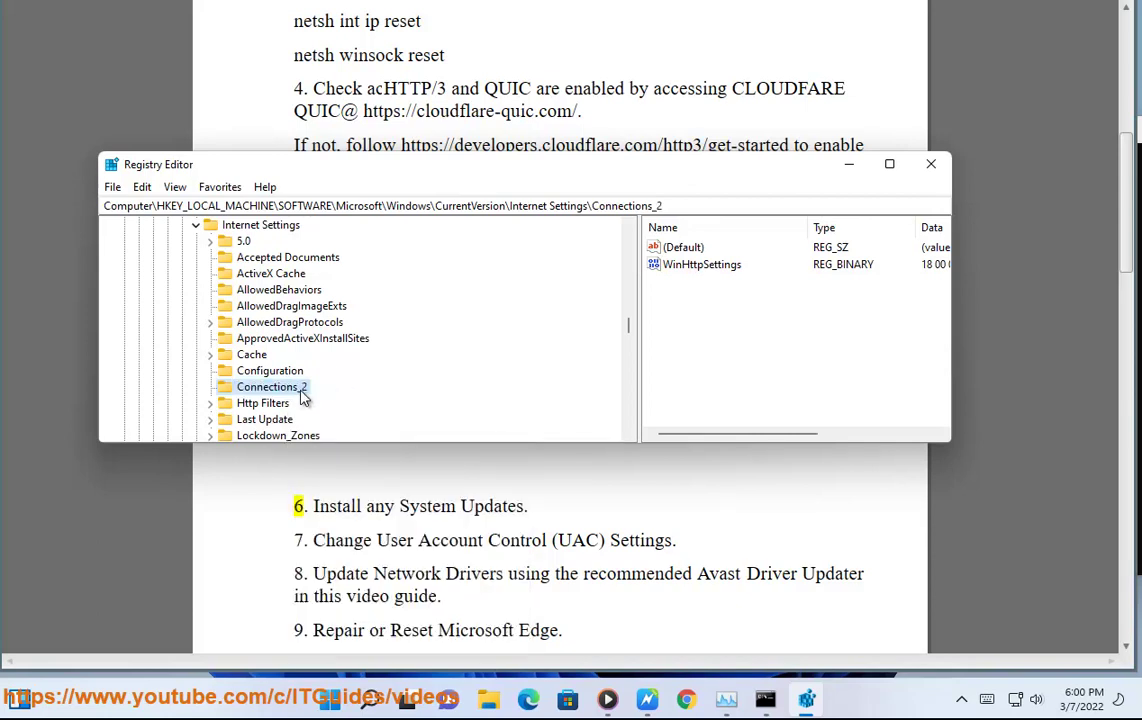
Step: Try to rename the Connections_2 key back to Connections
{"action": "left_click", "coordinate": [300, 389]}
{"action": "left_click", "coordinate": [309, 386]}
{"action": "key", "text": "BackSpace"}
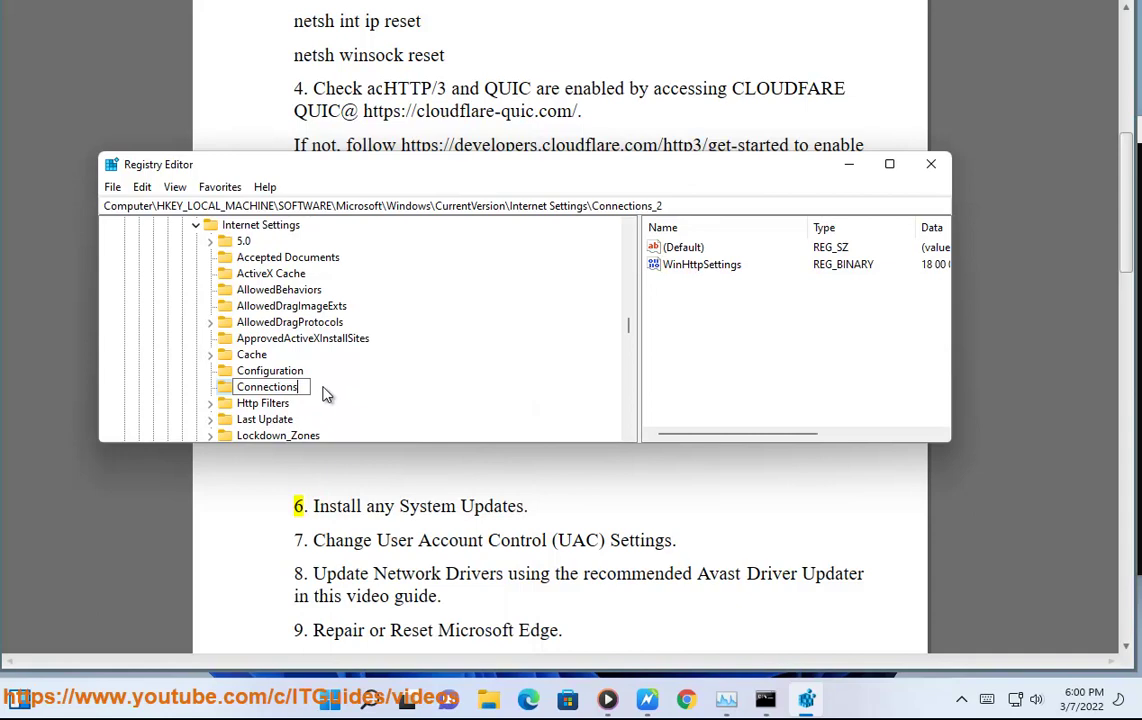
{"action": "key", "text": "Return"}
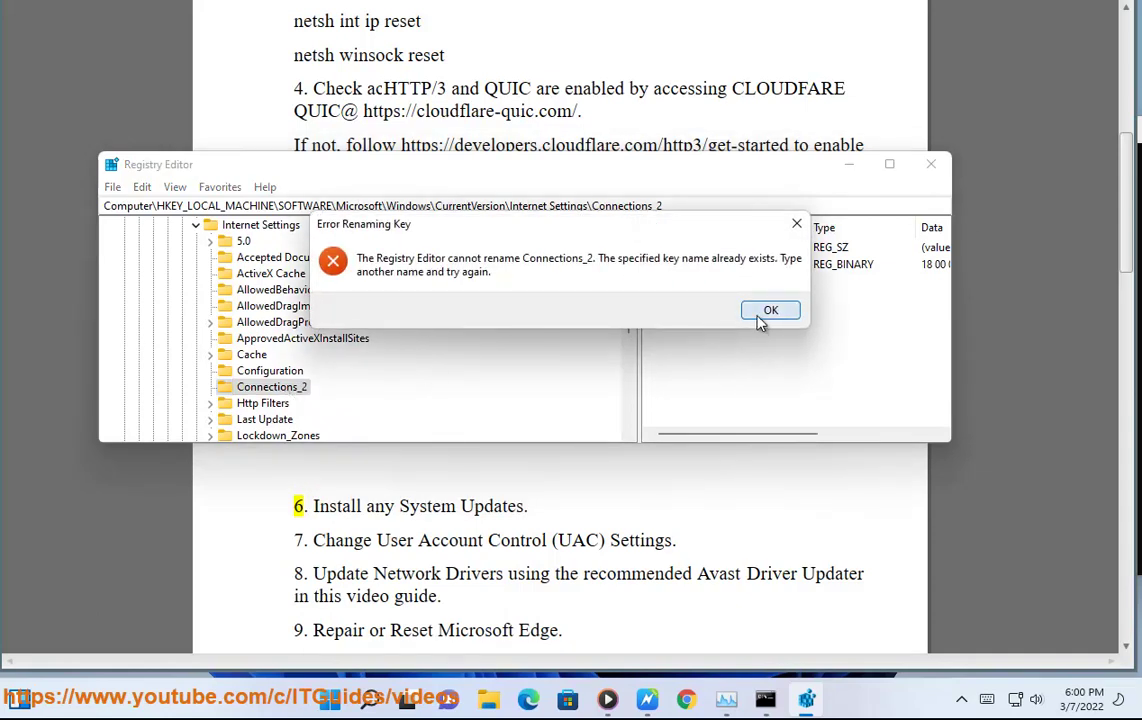
{"action": "left_click", "coordinate": [762, 314]}
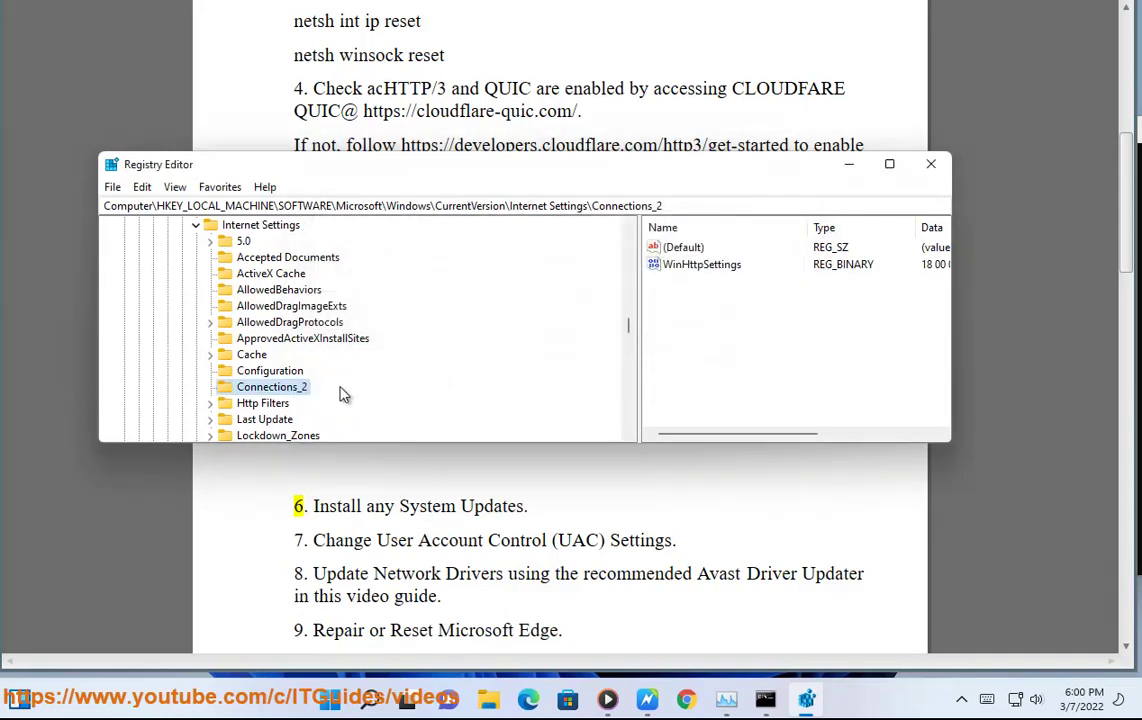
Step: Try again to rename the Connections_2 key under Internet Settings and close Registry Editor
{"action": "left_click", "coordinate": [313, 386]}
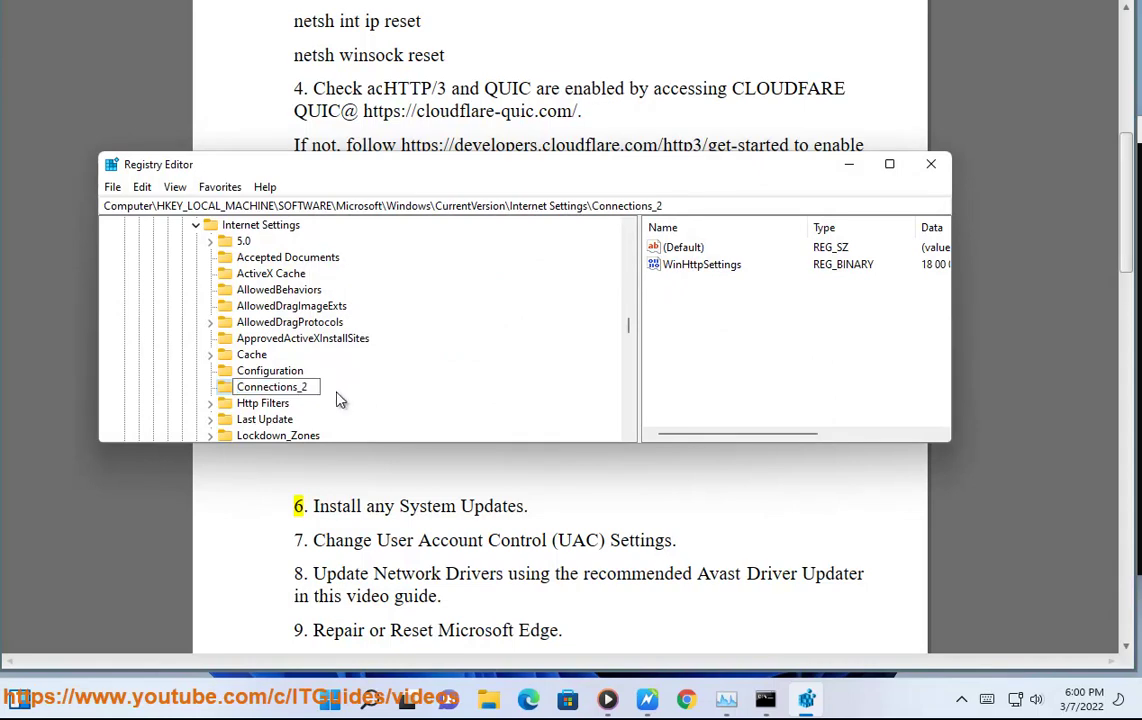
{"action": "type", "text": "2"}
{"action": "key", "text": "Return"}
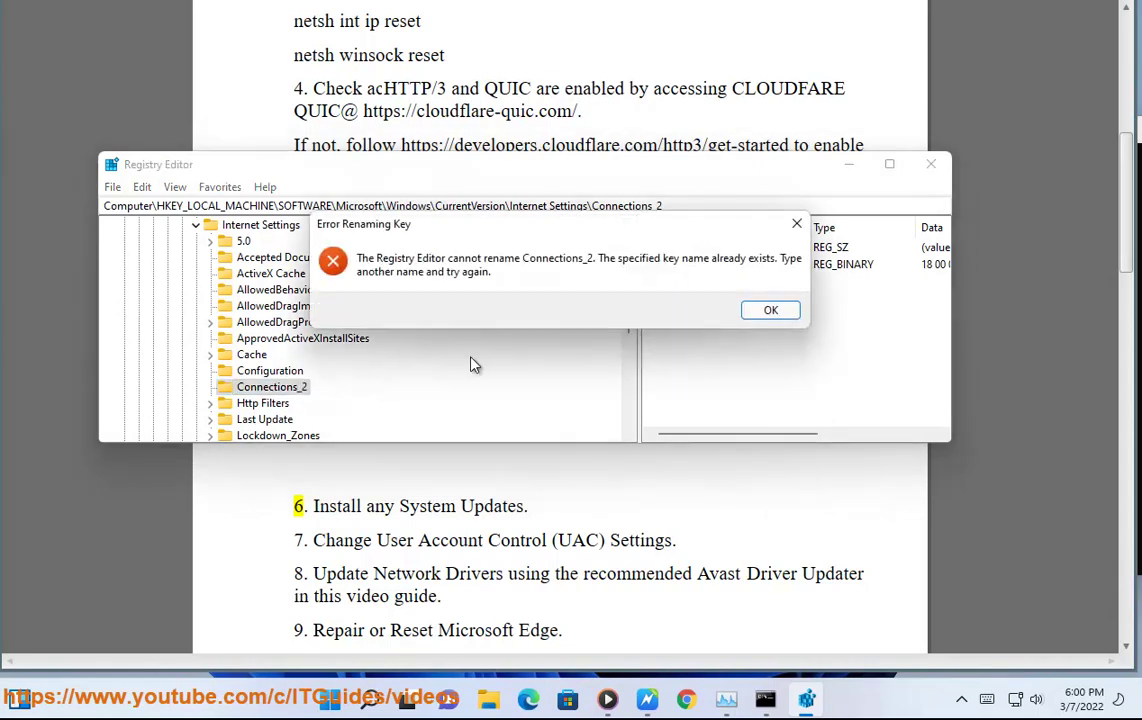
{"action": "left_click", "coordinate": [766, 310]}
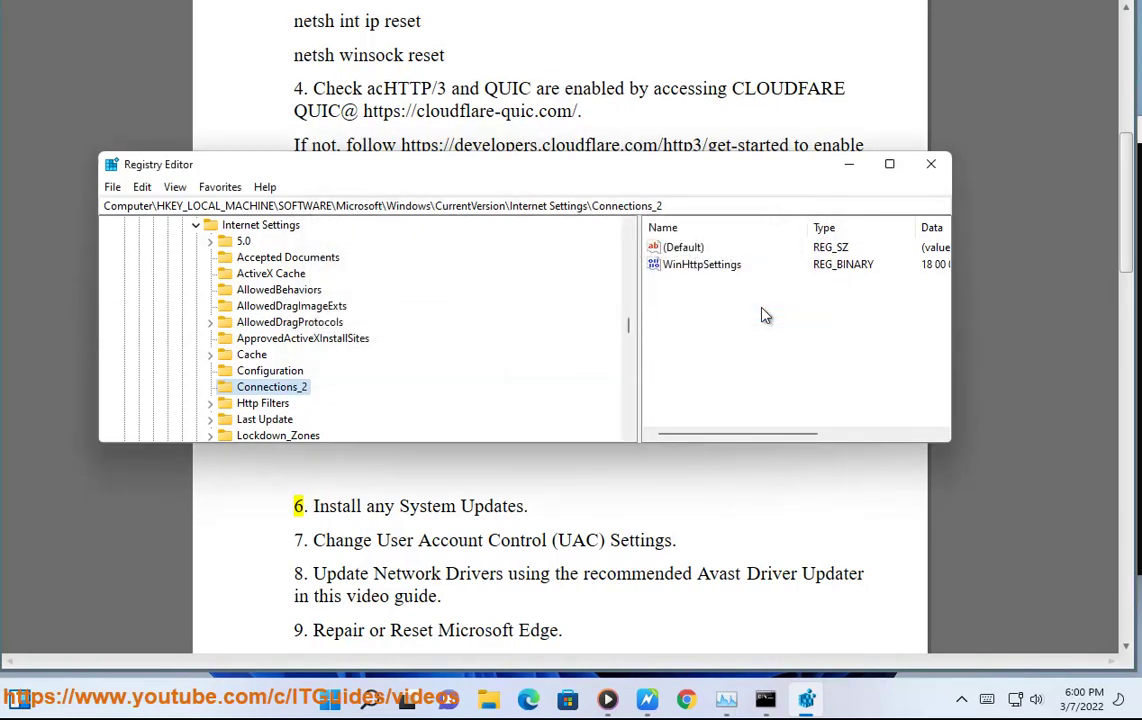
{"action": "left_click", "coordinate": [725, 357]}
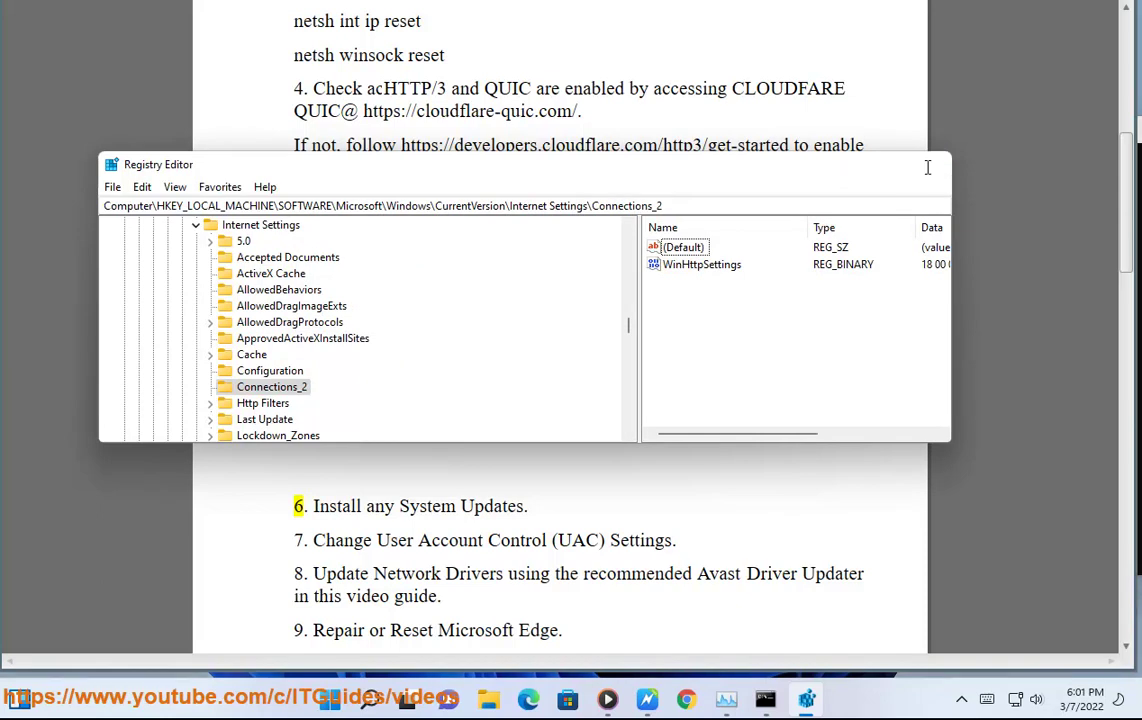
{"action": "left_click", "coordinate": [929, 168]}
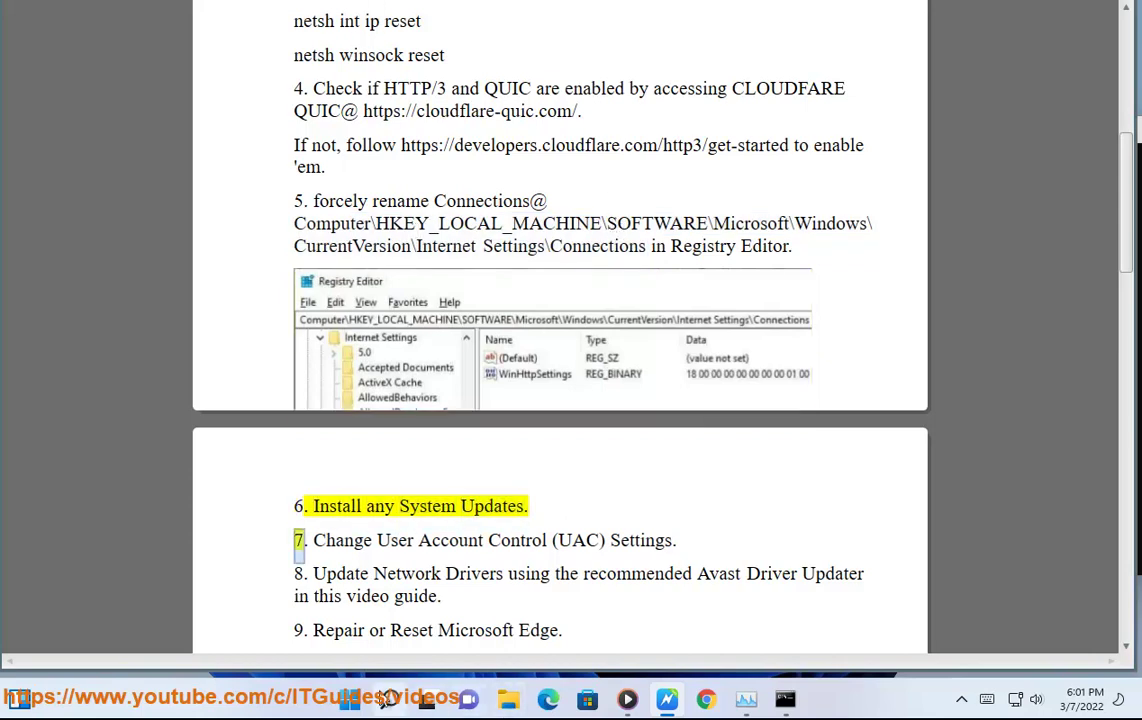
Step: Open the Windows Update page in Settings for the guide's system updates fix
{"action": "left_click", "coordinate": [350, 706]}
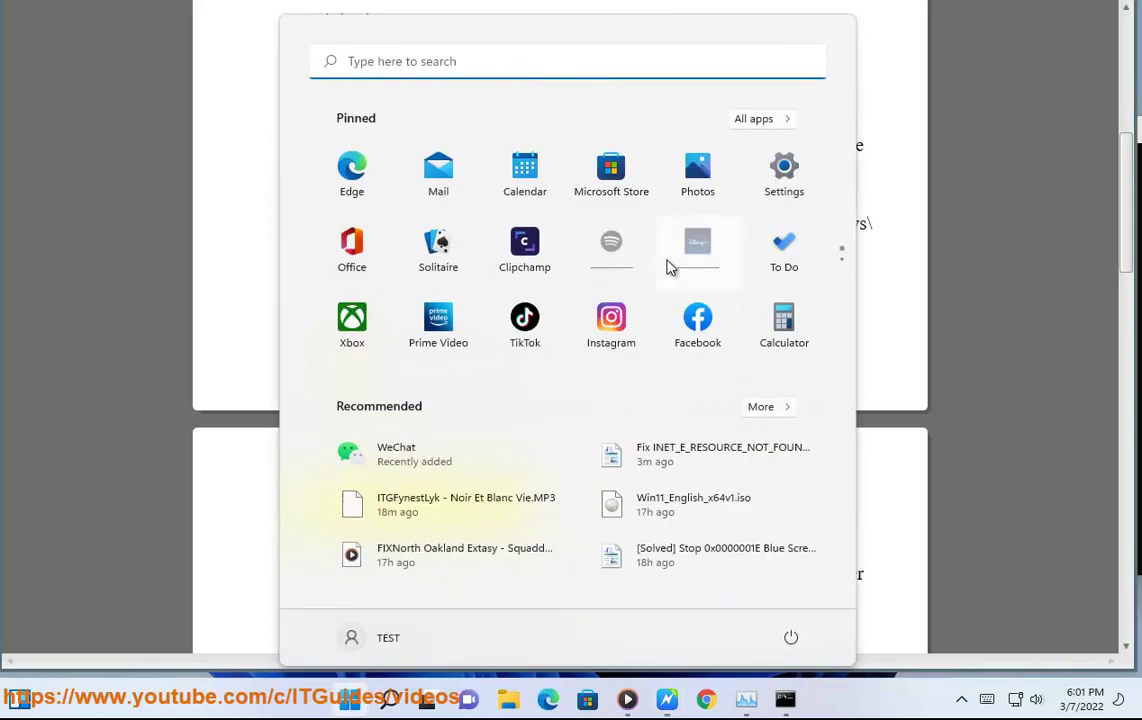
{"action": "left_click", "coordinate": [782, 174]}
{"action": "left_click", "coordinate": [995, 77]}
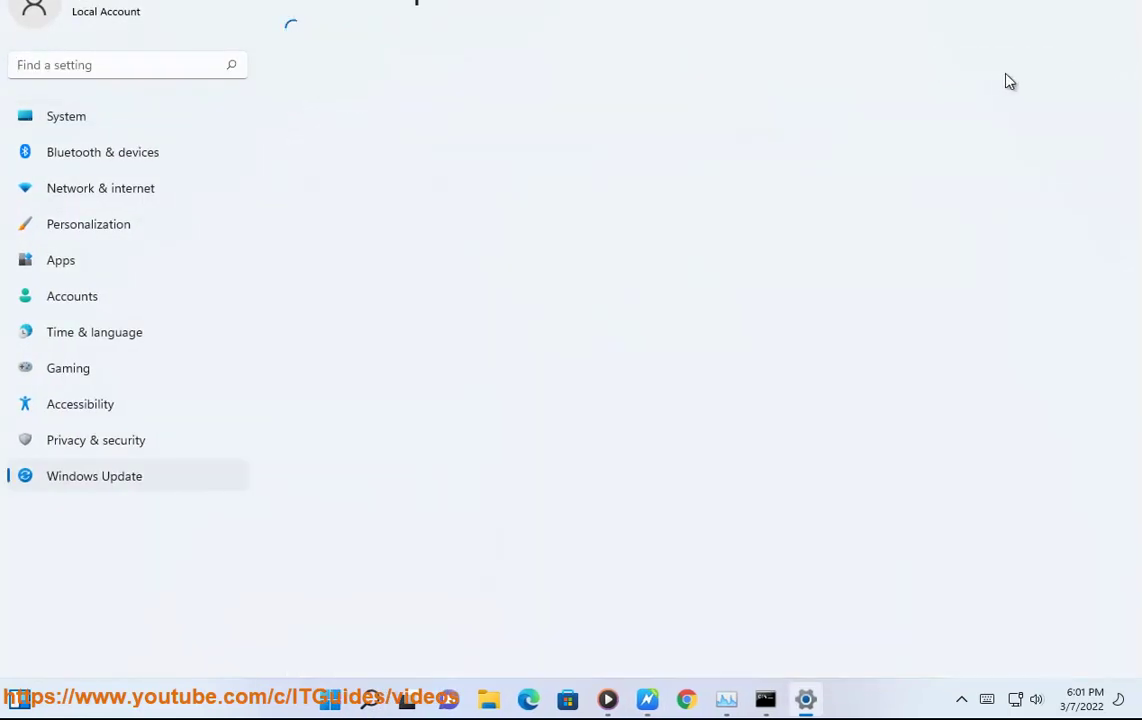
{"action": "left_click", "coordinate": [1017, 77]}
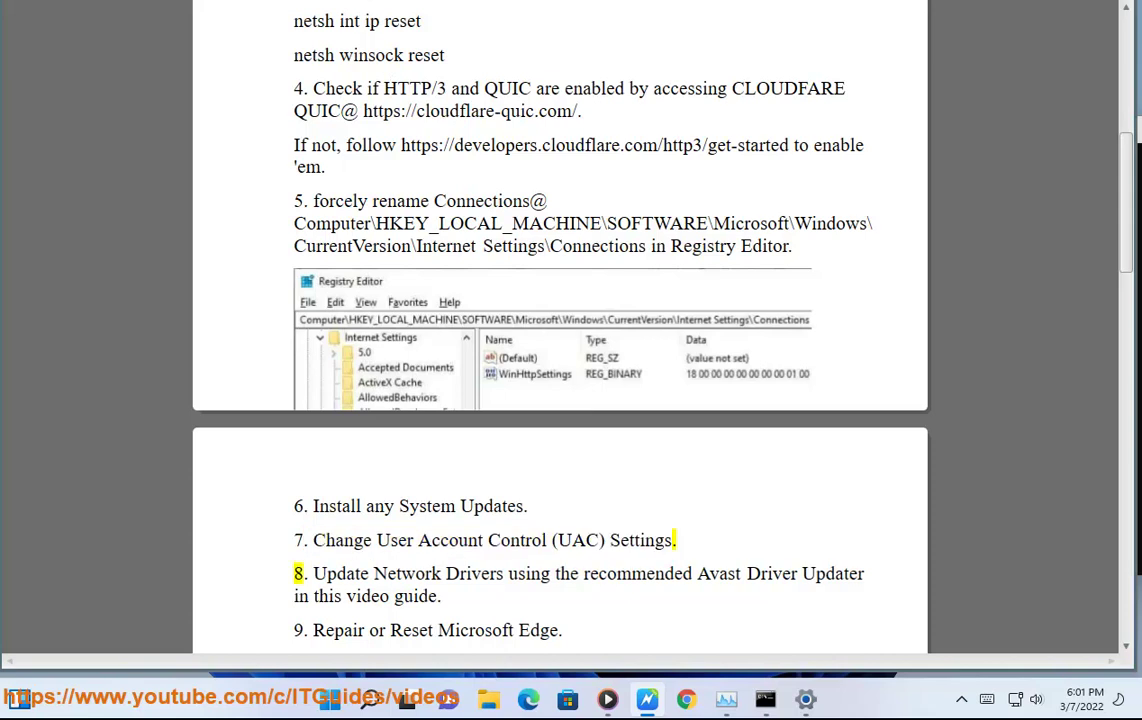
Step: Search Windows for UAC, examine the notification level in User Account Control Settings, and cancel without changing it
{"action": "left_click", "coordinate": [369, 699]}
{"action": "type", "text": "UAC"}
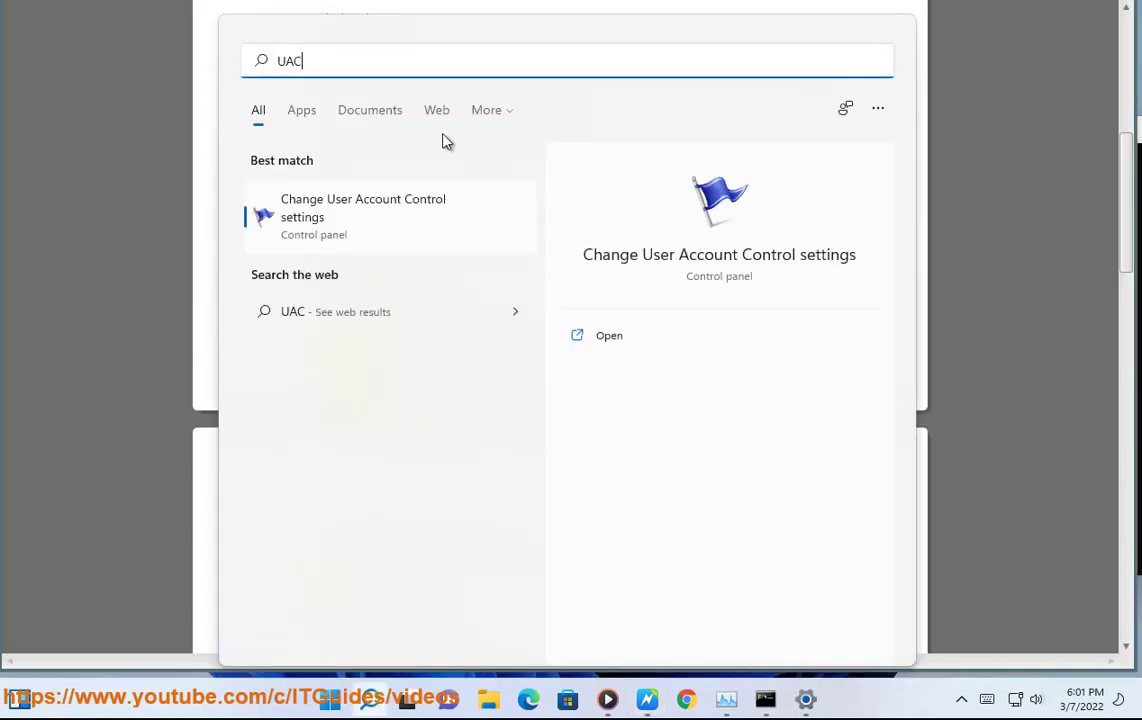
{"action": "left_click", "coordinate": [398, 220]}
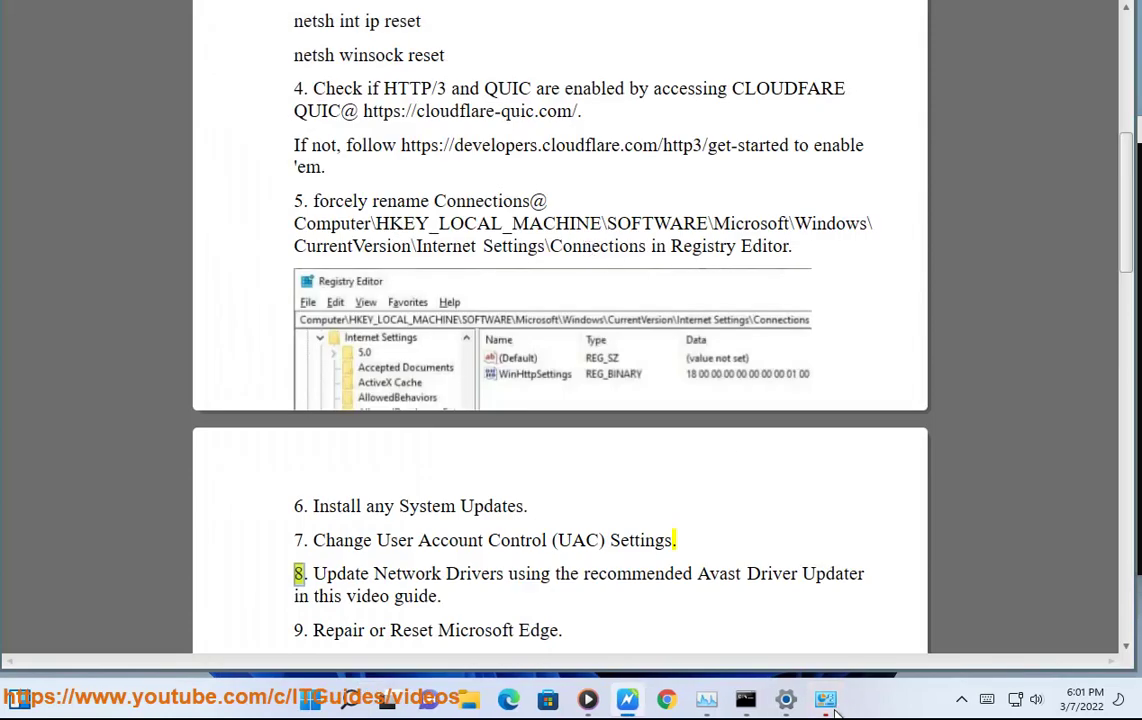
{"action": "mouse_move", "coordinate": [365, 280]}
{"action": "left_mouse_down"}
{"action": "mouse_move", "coordinate": [360, 271]}
{"action": "mouse_move", "coordinate": [357, 390]}
{"action": "mouse_move", "coordinate": [367, 219]}
{"action": "mouse_move", "coordinate": [363, 280]}
{"action": "left_mouse_up"}
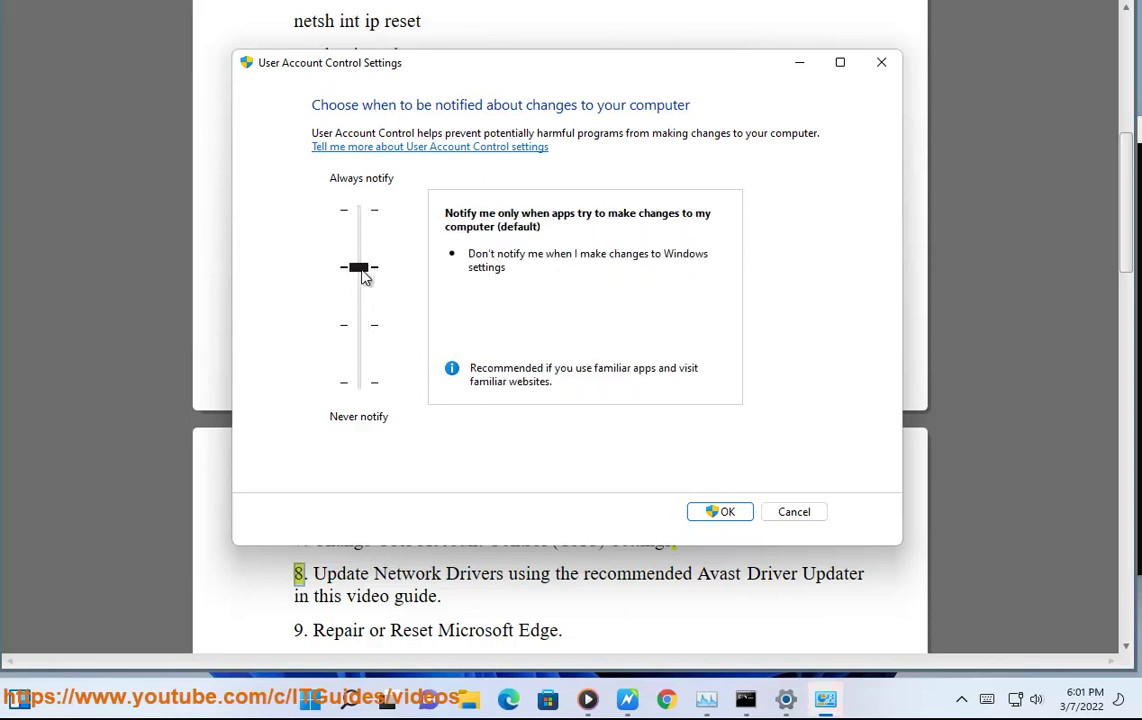
{"action": "left_click", "coordinate": [792, 511]}
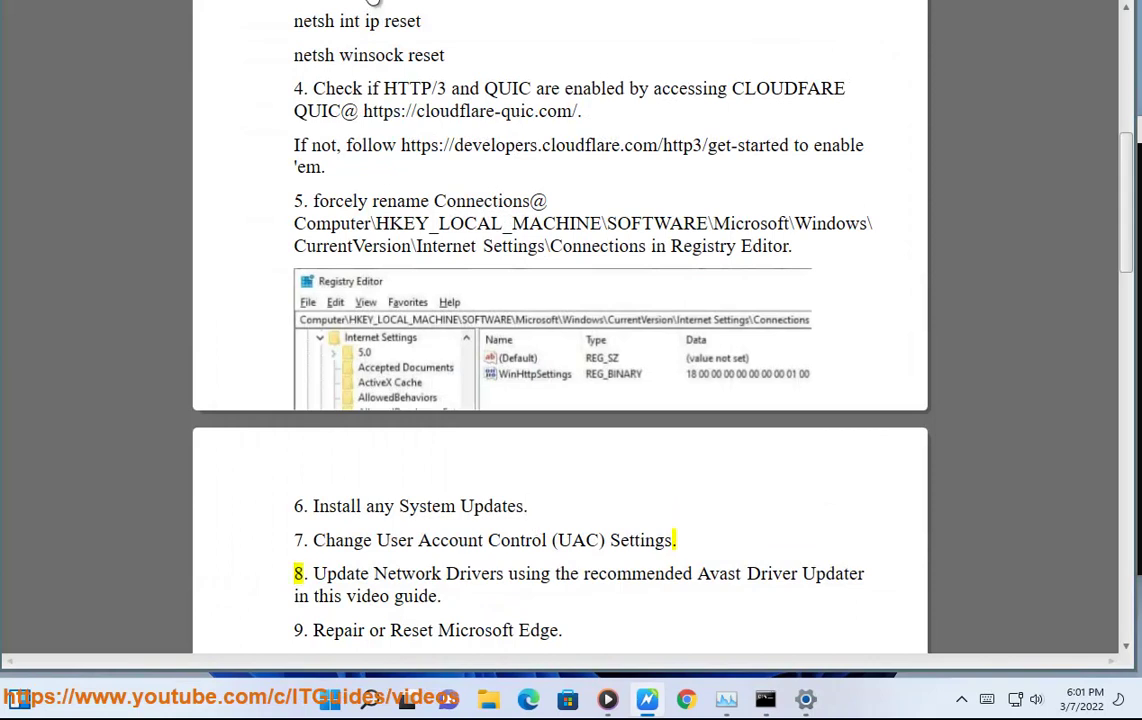
Step: Launch Avast Driver Updater, start a new driver scan, and return to the guide
{"action": "left_click", "coordinate": [368, 699]}
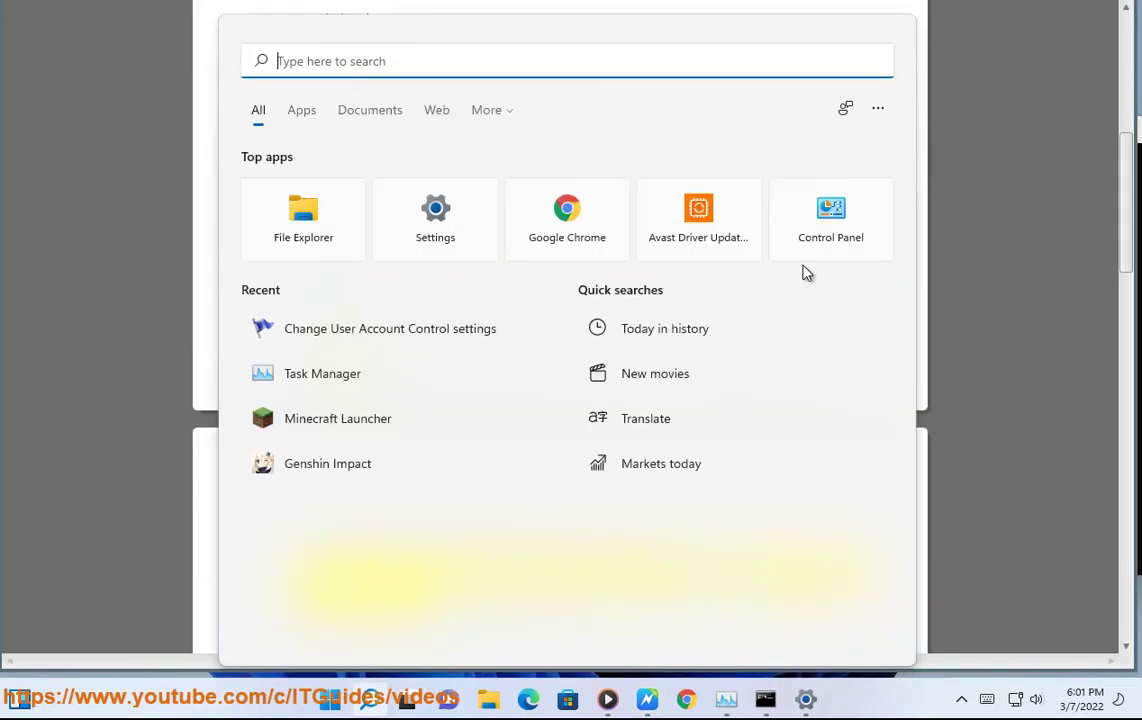
{"action": "left_click", "coordinate": [727, 217]}
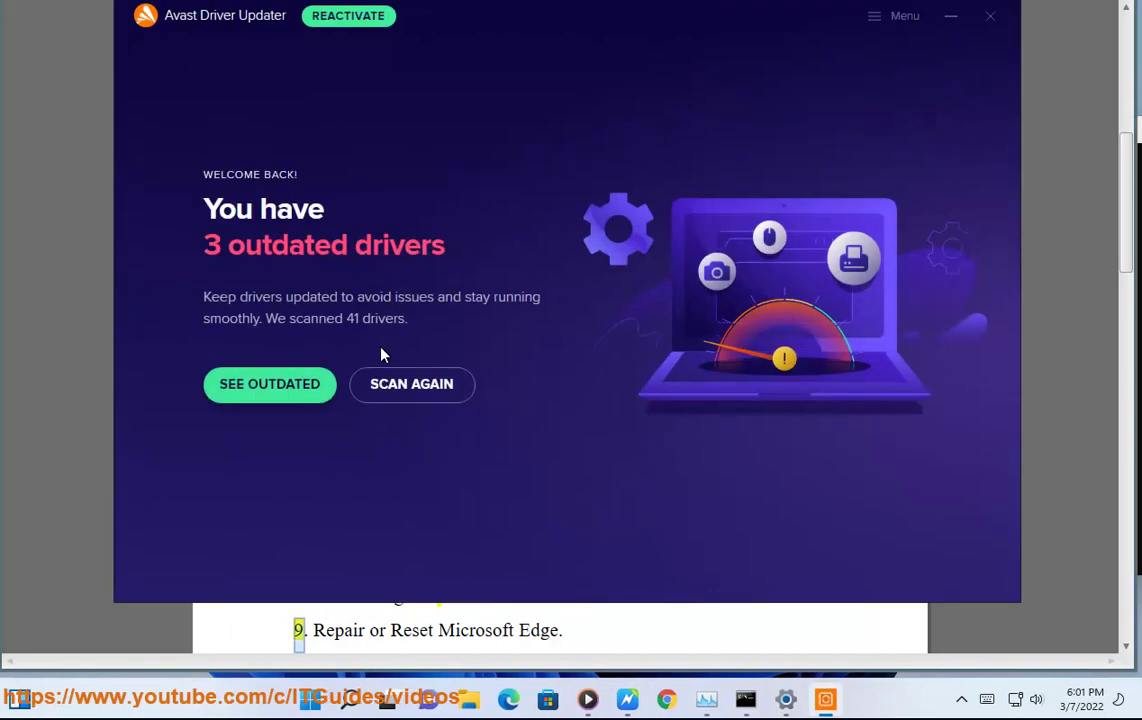
{"action": "left_click", "coordinate": [390, 384]}
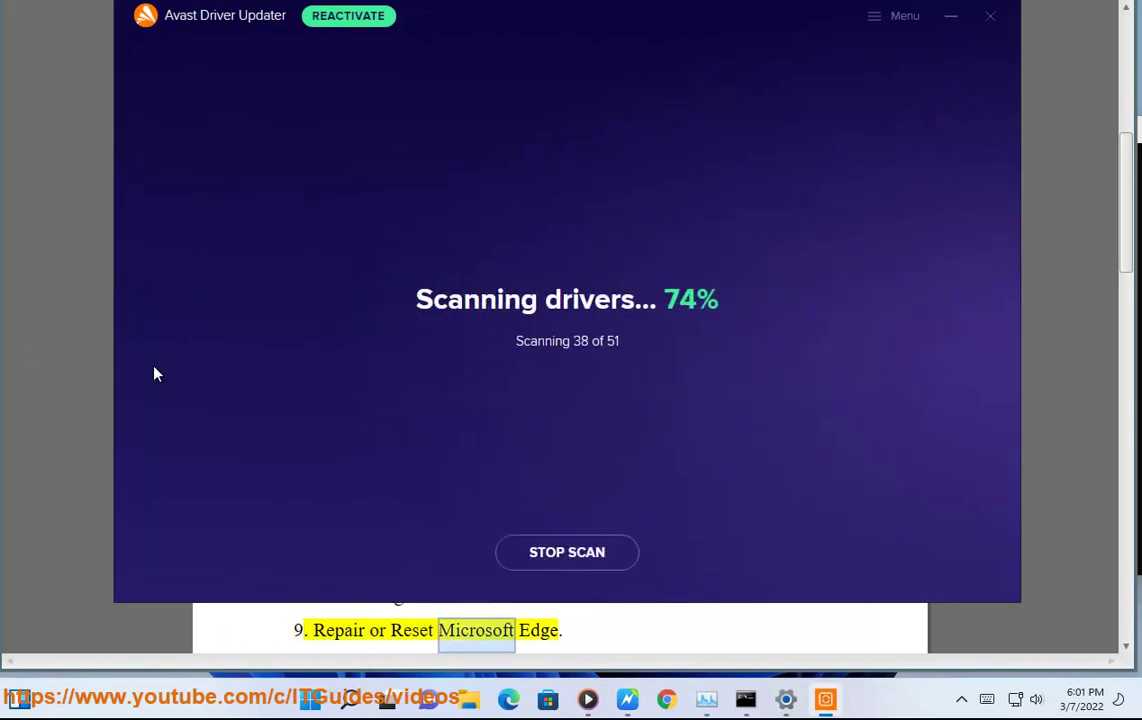
{"action": "left_click", "coordinate": [46, 352]}
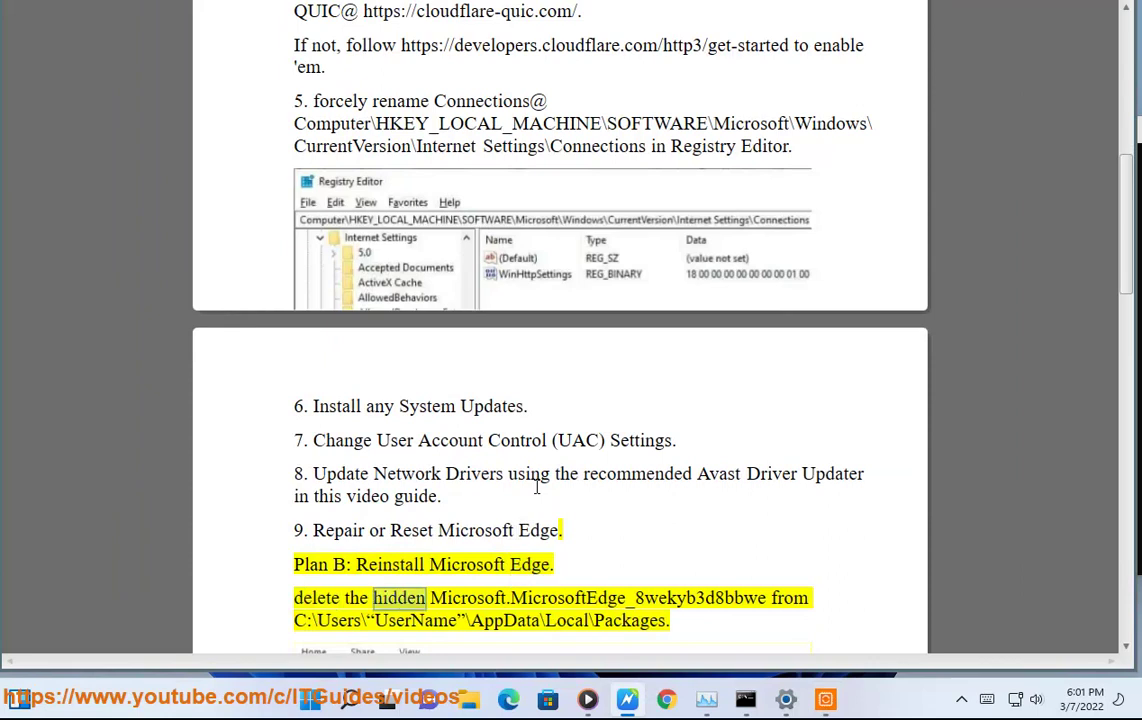
Step: Examine the guide's instructions for reinstalling Microsoft Edge and highlight the line about repairing or resetting Microsoft Edge
{"action": "scroll", "coordinate": [680, 544], "scroll_direction": "down", "scroll_amount": 4}
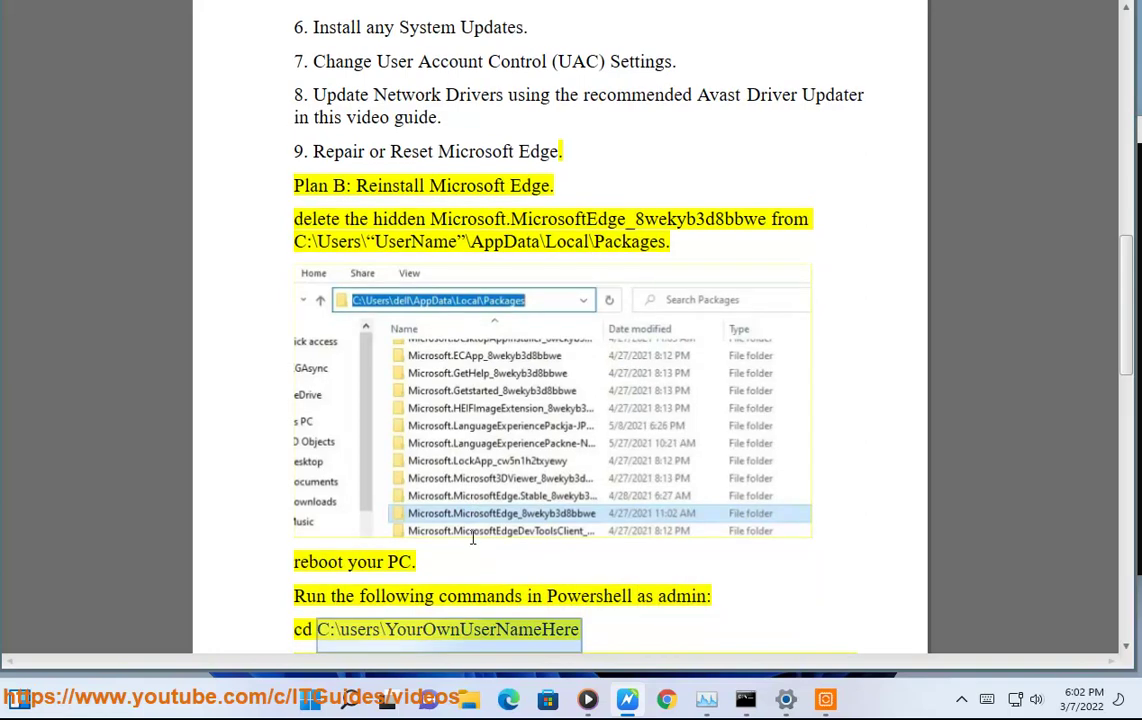
{"action": "left_click", "coordinate": [745, 698]}
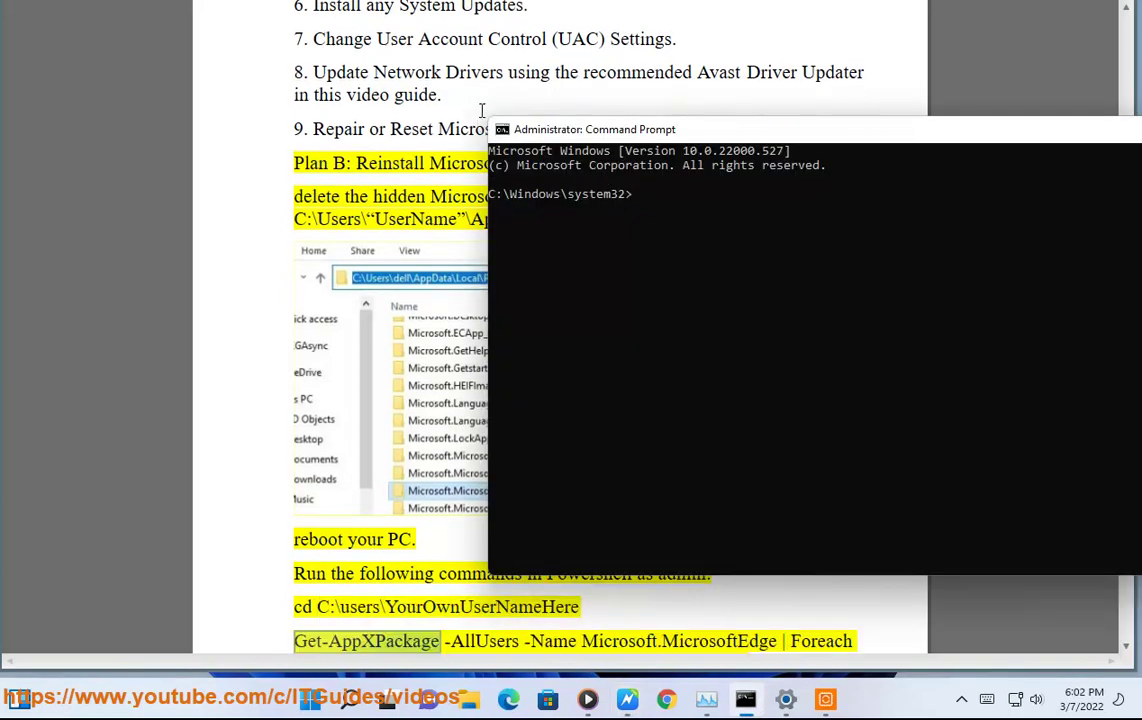
{"action": "left_click", "coordinate": [472, 507]}
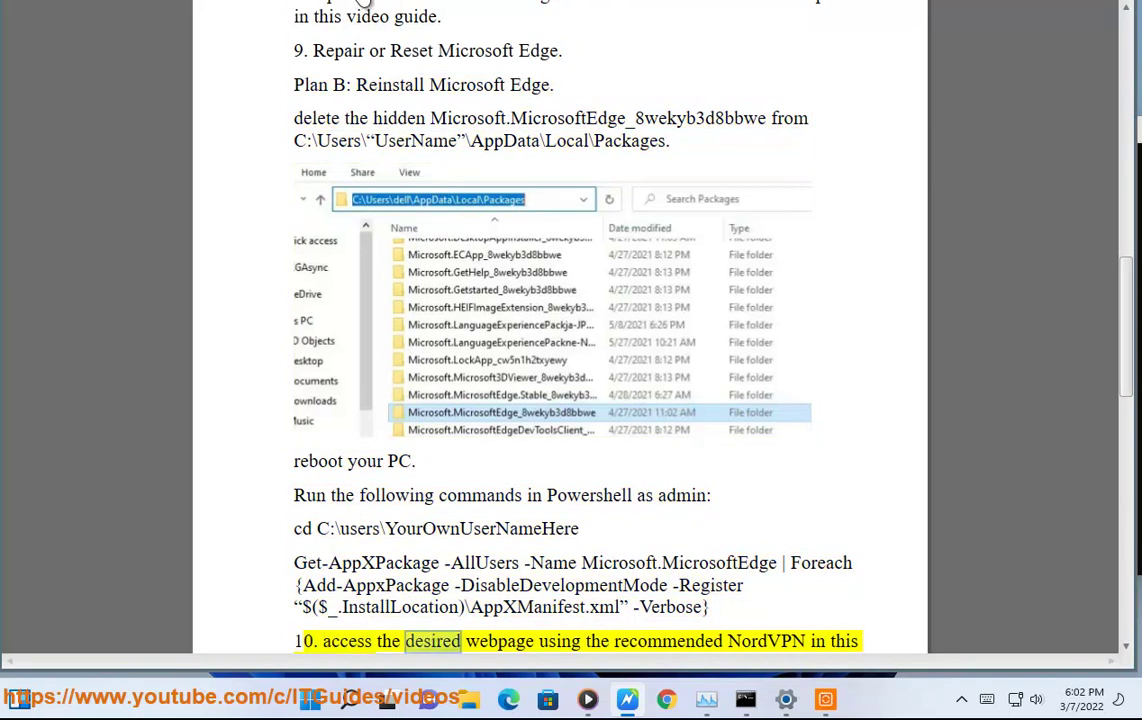
{"action": "scroll", "coordinate": [498, 155], "scroll_direction": "up", "scroll_amount": 1}
{"action": "left_click_drag", "start_coordinate": [566, 95], "coordinate": [318, 95]}
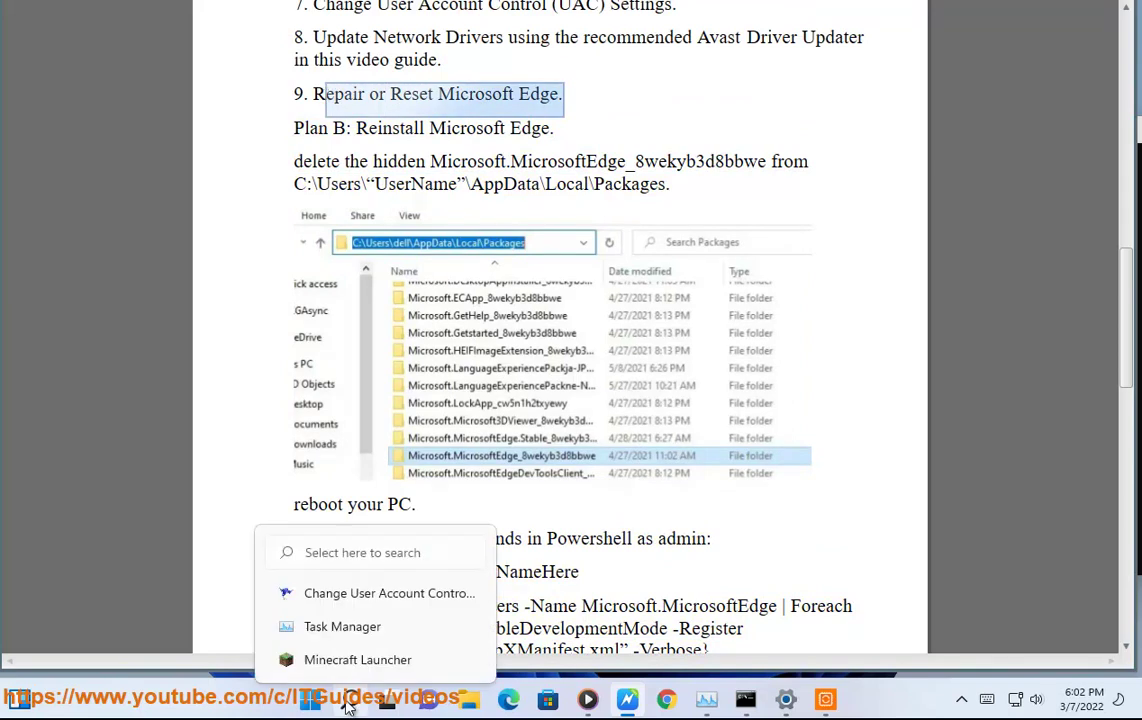
Step: Open the installed apps list in Settings and search it for EDGE
{"action": "left_click", "coordinate": [310, 698]}
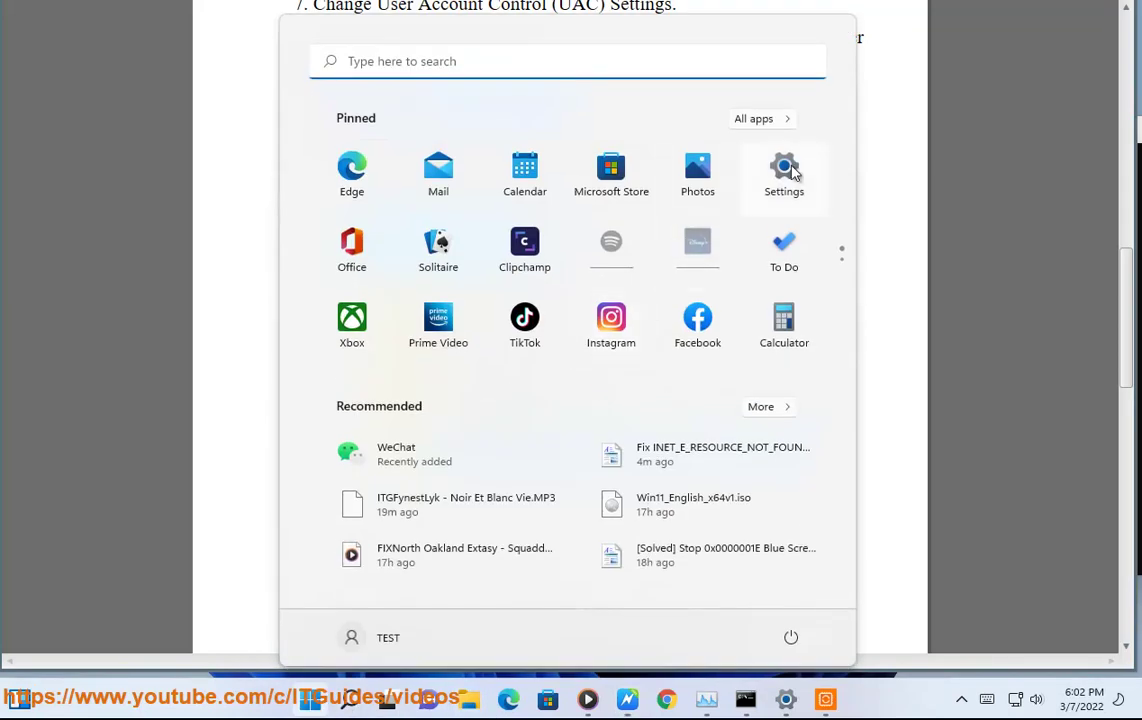
{"action": "left_click", "coordinate": [784, 172]}
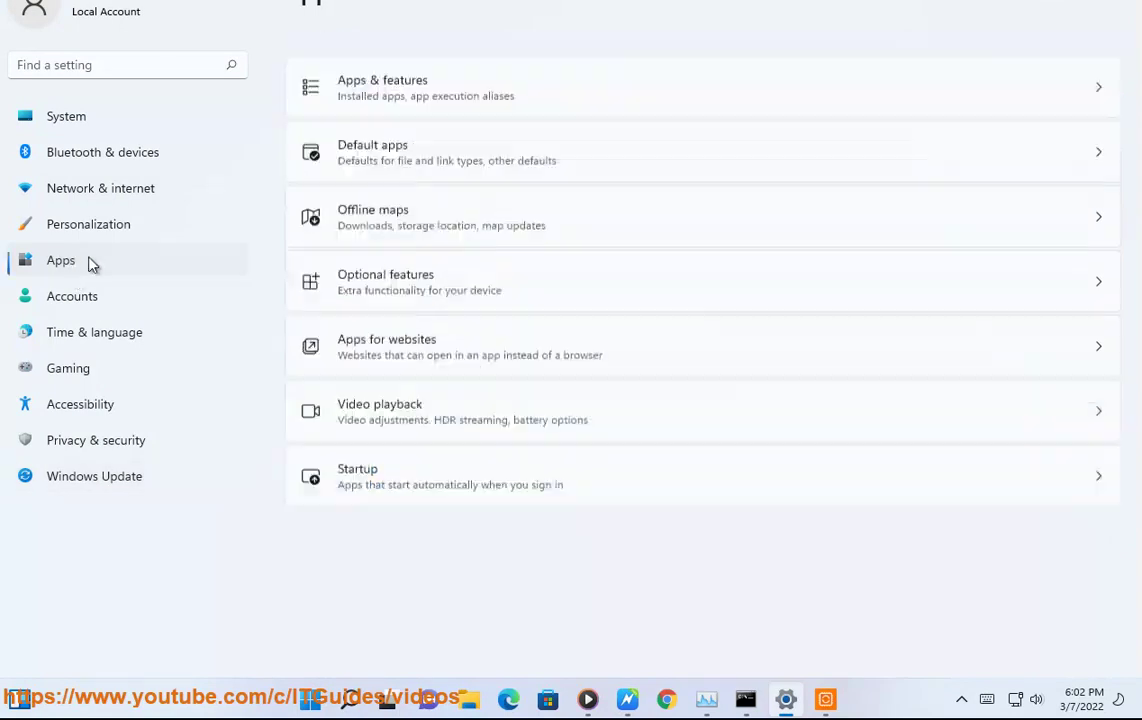
{"action": "left_click", "coordinate": [76, 266]}
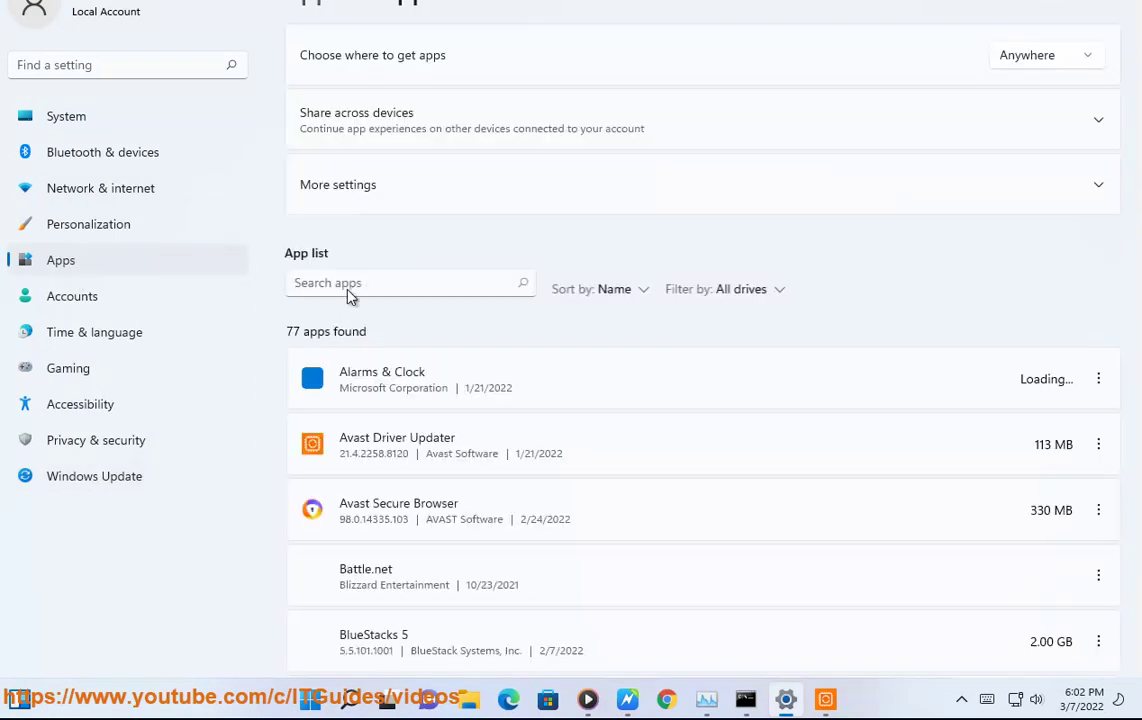
{"action": "left_click", "coordinate": [349, 284]}
{"action": "type", "text": "EDGE"}
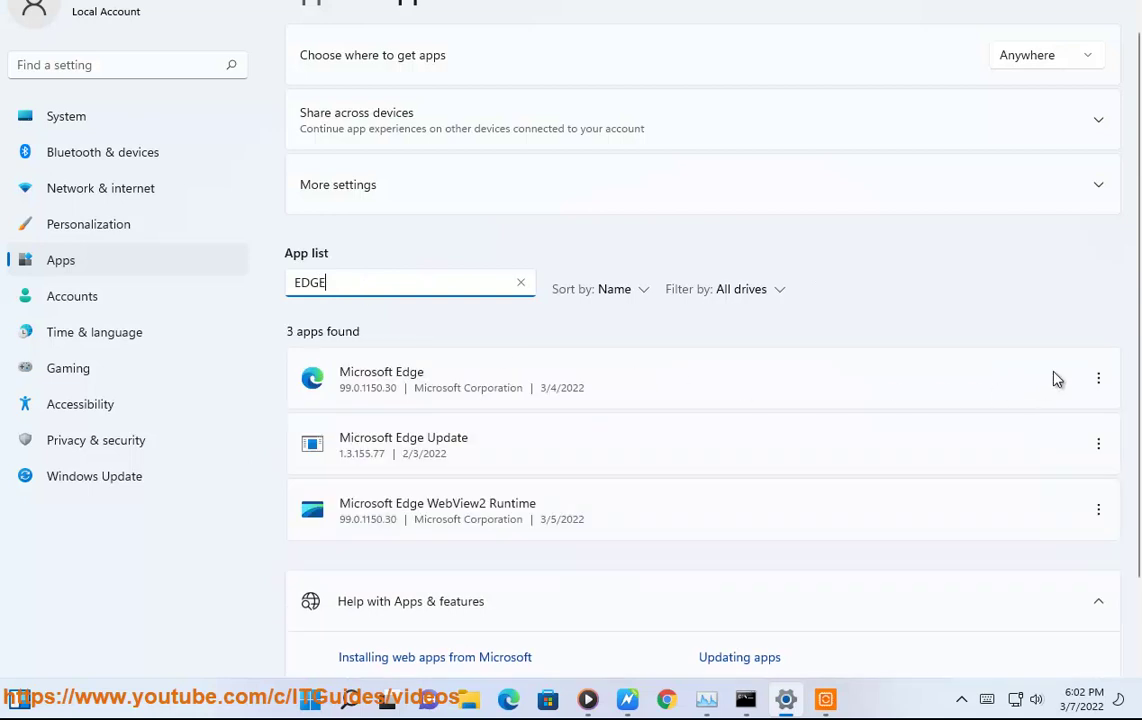
Step: Open the repair dialog for Microsoft Edge through its Modify option, allow the changes, and cancel the repair
{"action": "left_click", "coordinate": [1099, 379]}
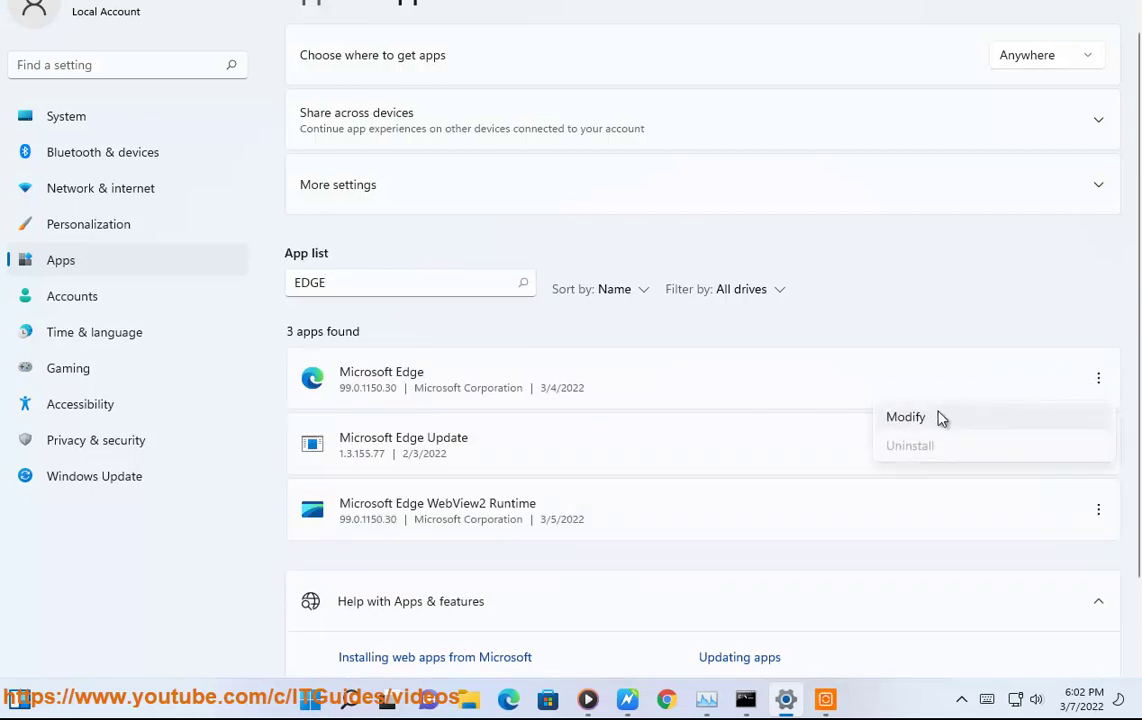
{"action": "left_click", "coordinate": [905, 418]}
{"action": "left_click", "coordinate": [478, 456]}
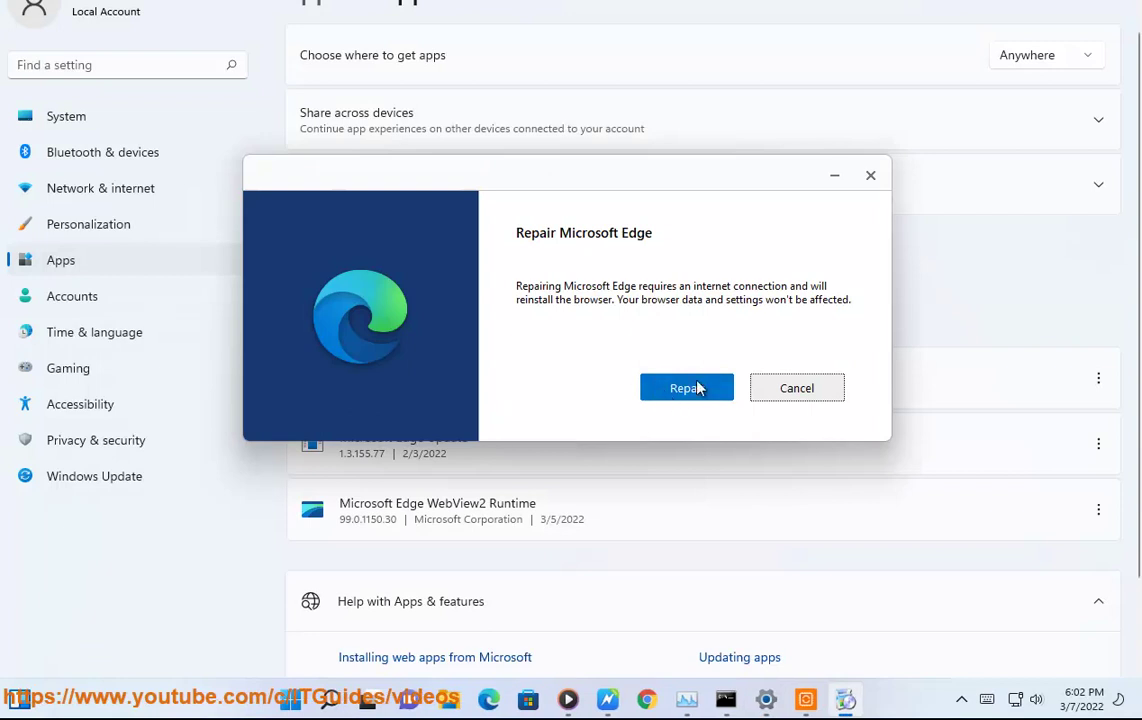
{"action": "left_click", "coordinate": [816, 398]}
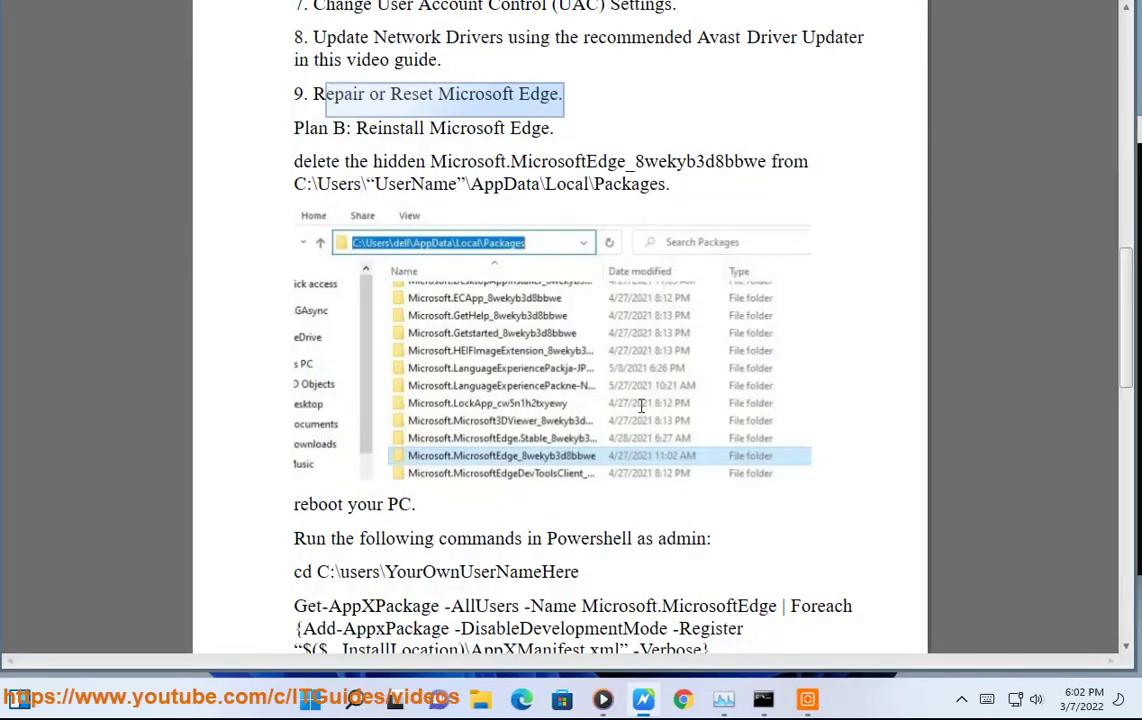
Step: Copy the C:\Users\“UserName”\AppData\Local\Packages path from the guide's Plan B section
{"action": "left_click", "coordinate": [396, 129]}
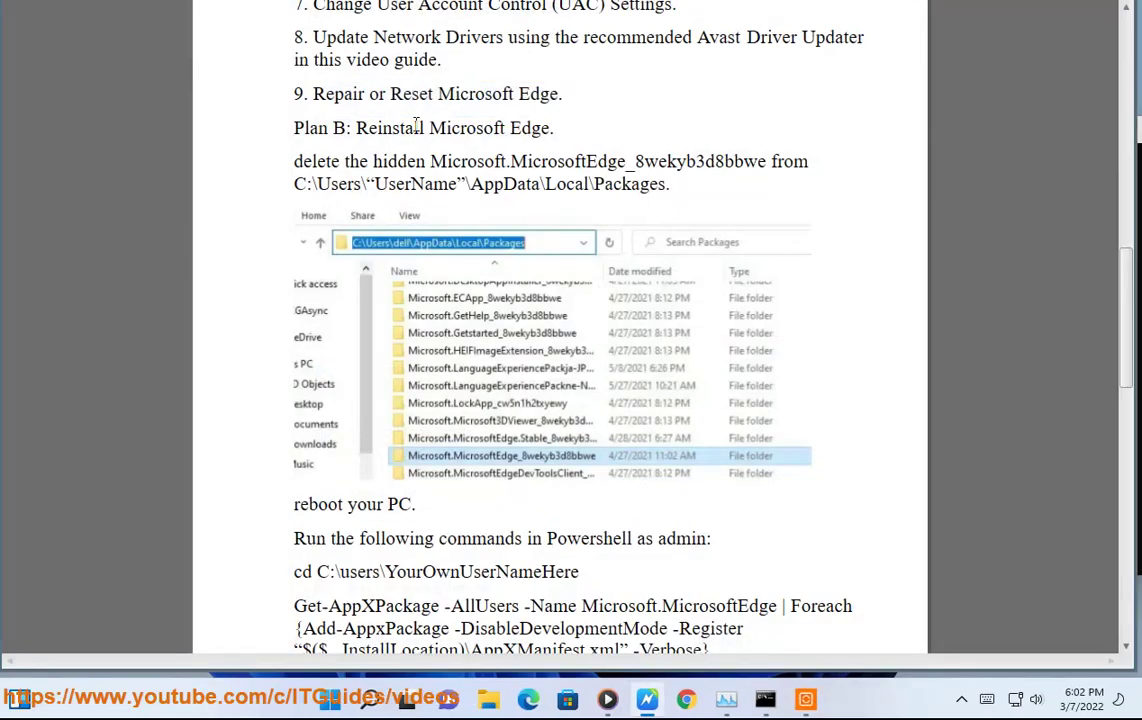
{"action": "left_click_drag", "start_coordinate": [766, 162], "coordinate": [578, 162]}
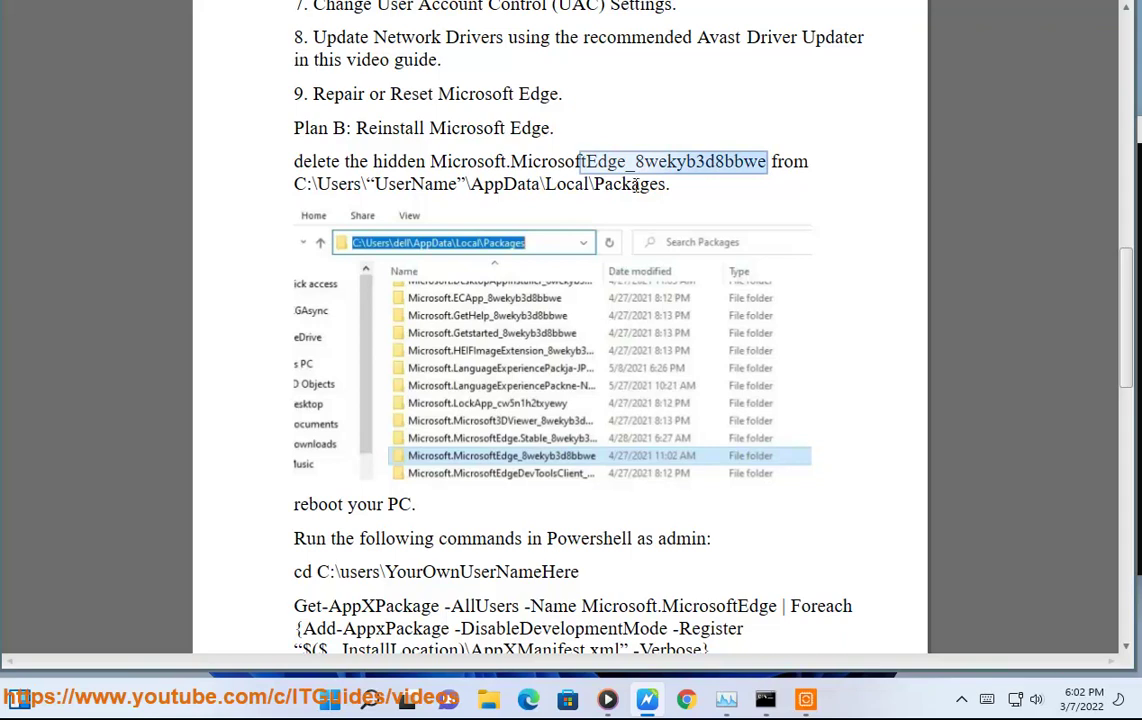
{"action": "left_click_drag", "start_coordinate": [668, 184], "coordinate": [298, 190]}
{"action": "key", "text": "ctrl+c"}
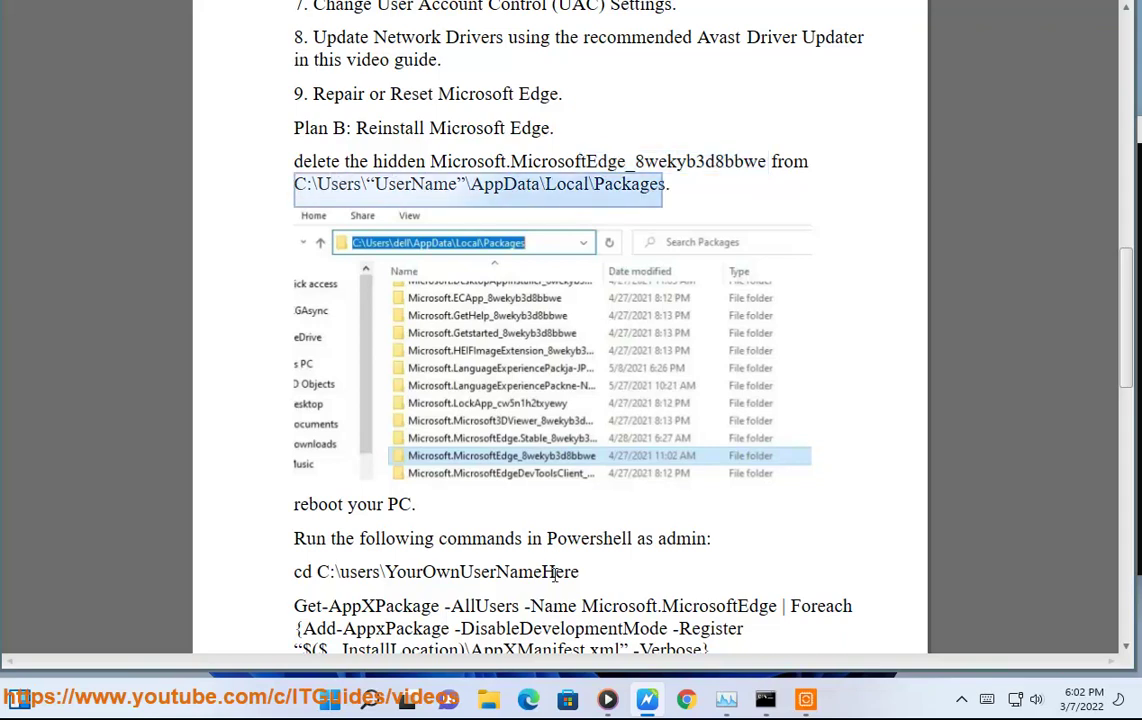
Step: Go to C:\Users\TEST2021\AppData\Local\Packages in File Explorer using the copied path, and move the window clear of the guide's Plan B text
{"action": "key", "text": "super+e"}
{"action": "left_click", "coordinate": [483, 145]}
{"action": "key", "text": "ctrl+v"}
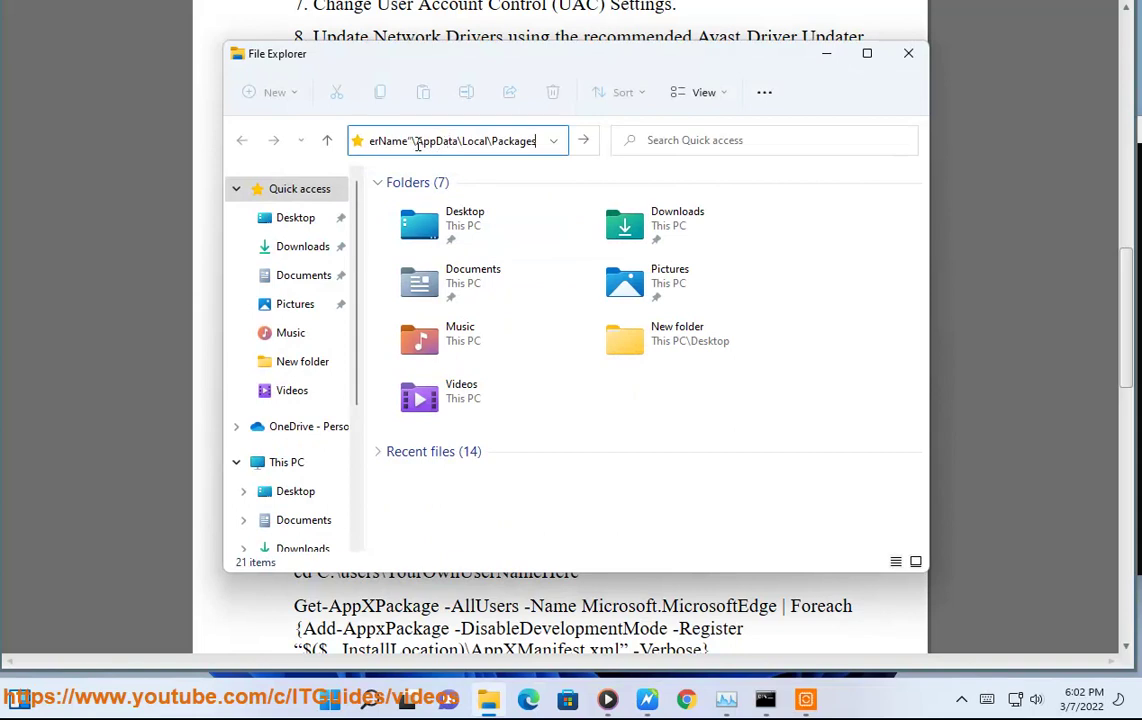
{"action": "mouse_move", "coordinate": [409, 141]}
{"action": "left_mouse_down"}
{"action": "mouse_move", "coordinate": [365, 141]}
{"action": "mouse_move", "coordinate": [412, 145]}
{"action": "left_mouse_up"}
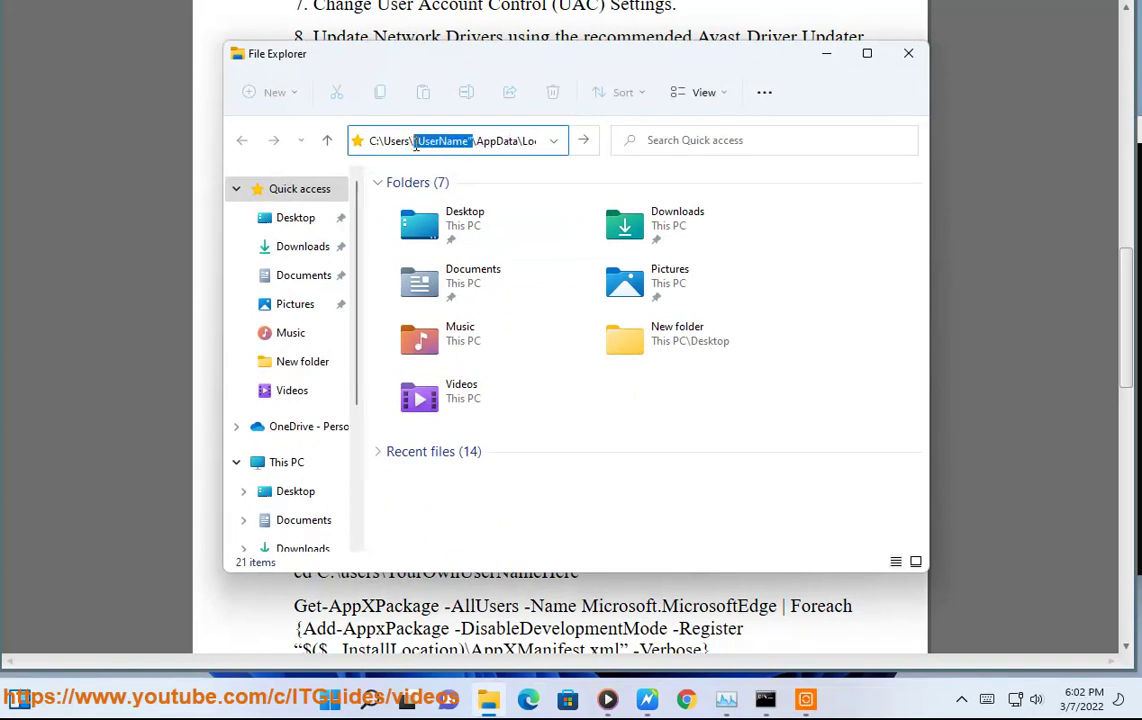
{"action": "type", "text": "TEST2021"}
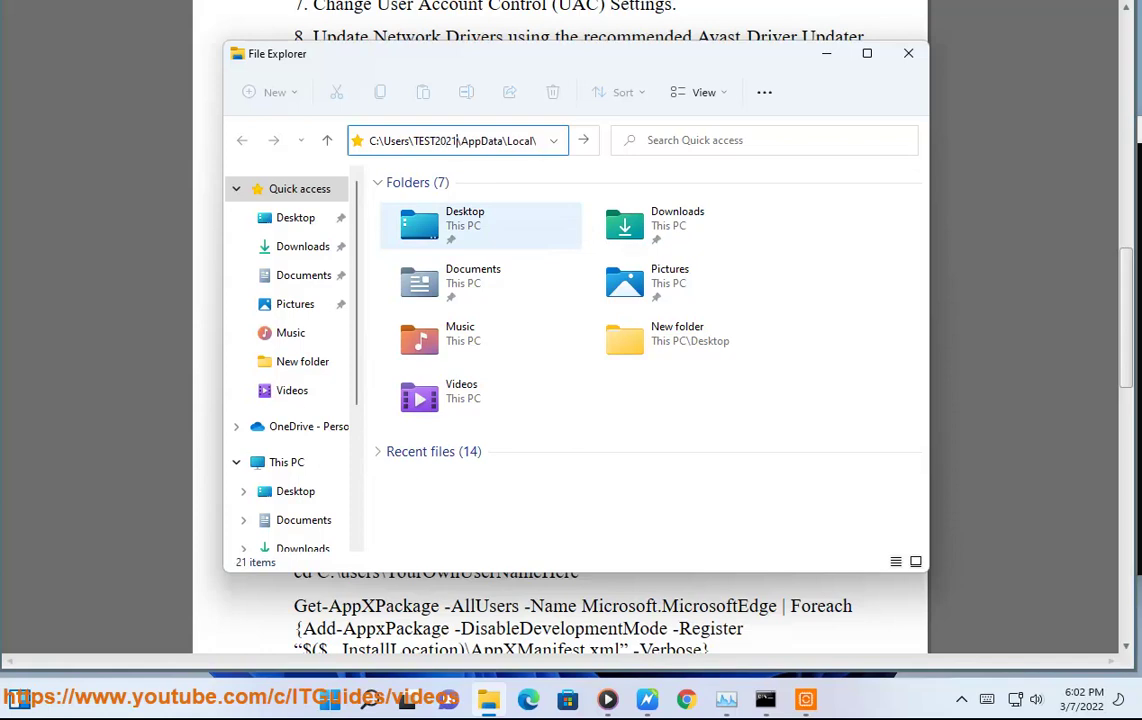
{"action": "key", "text": "Return"}
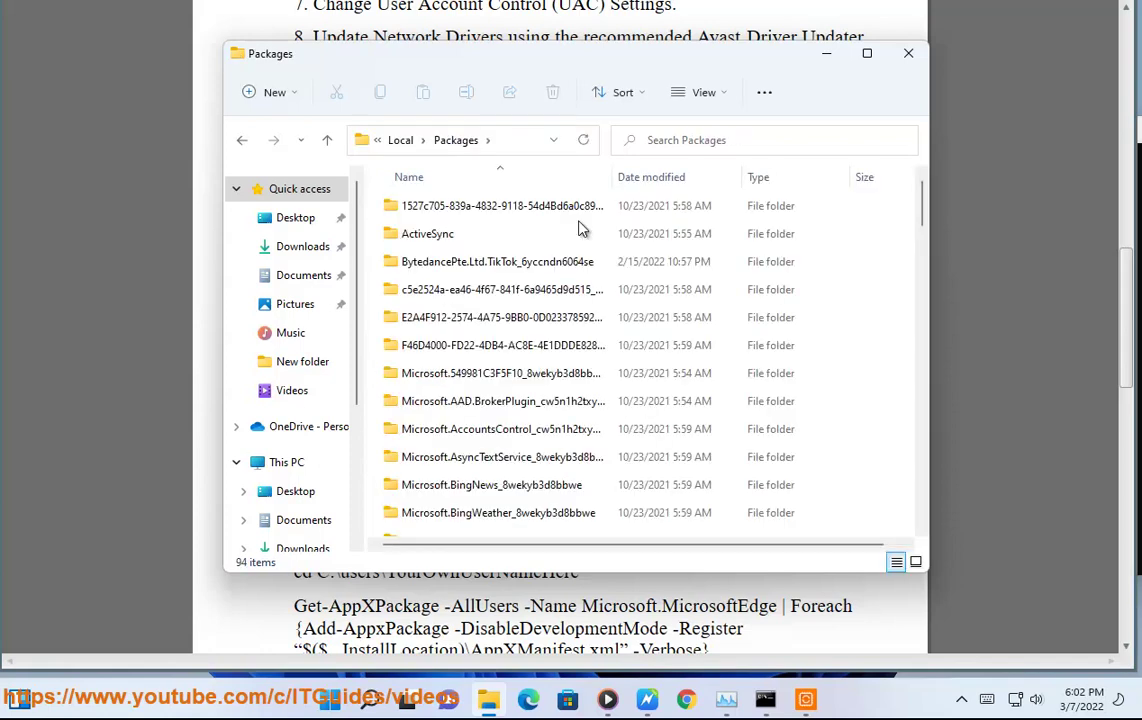
{"action": "left_click_drag", "start_coordinate": [735, 60], "coordinate": [845, 511]}
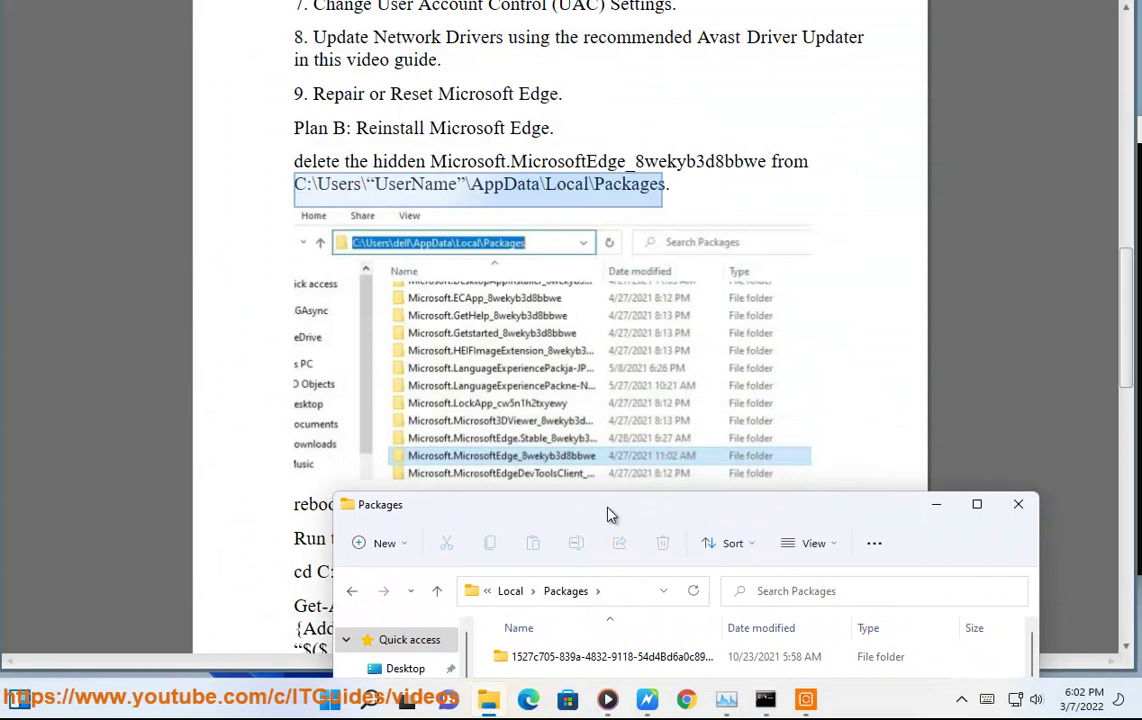
Step: Move the Packages window up and look through its folder list for the Microsoft Edge package folders
{"action": "left_click_drag", "start_coordinate": [612, 516], "coordinate": [596, 72]}
{"action": "left_click", "coordinate": [522, 466]}
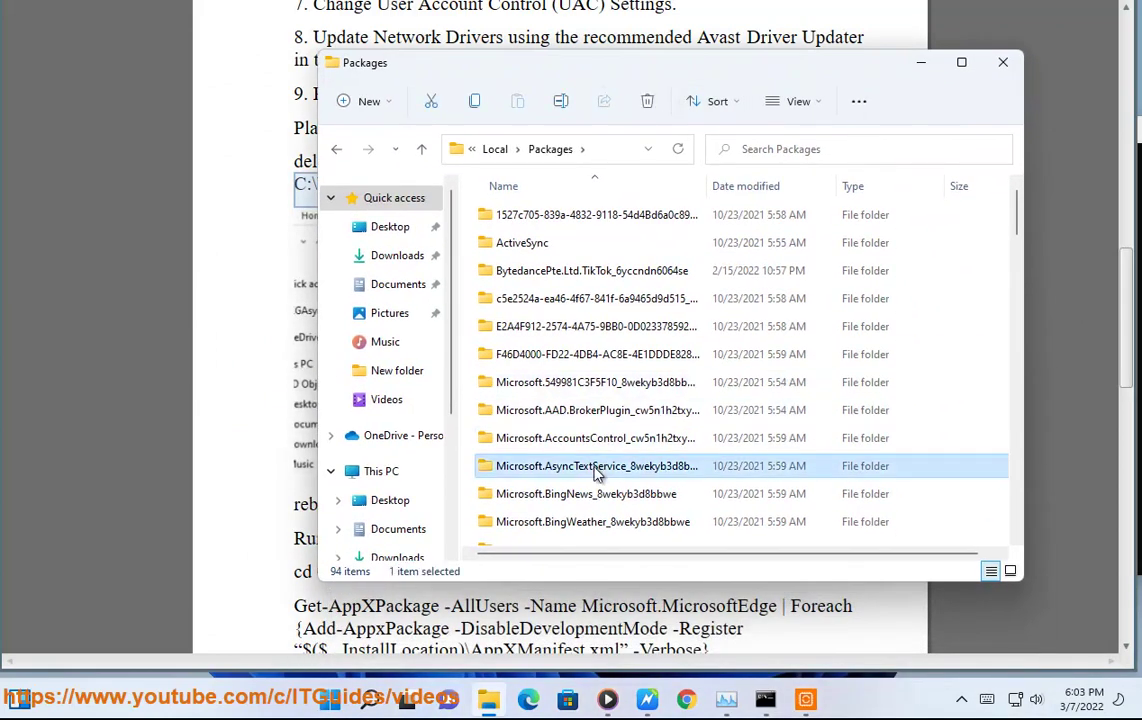
{"action": "scroll", "coordinate": [560, 480], "scroll_direction": "down", "scroll_amount": 4}
{"action": "left_click", "coordinate": [576, 398]}
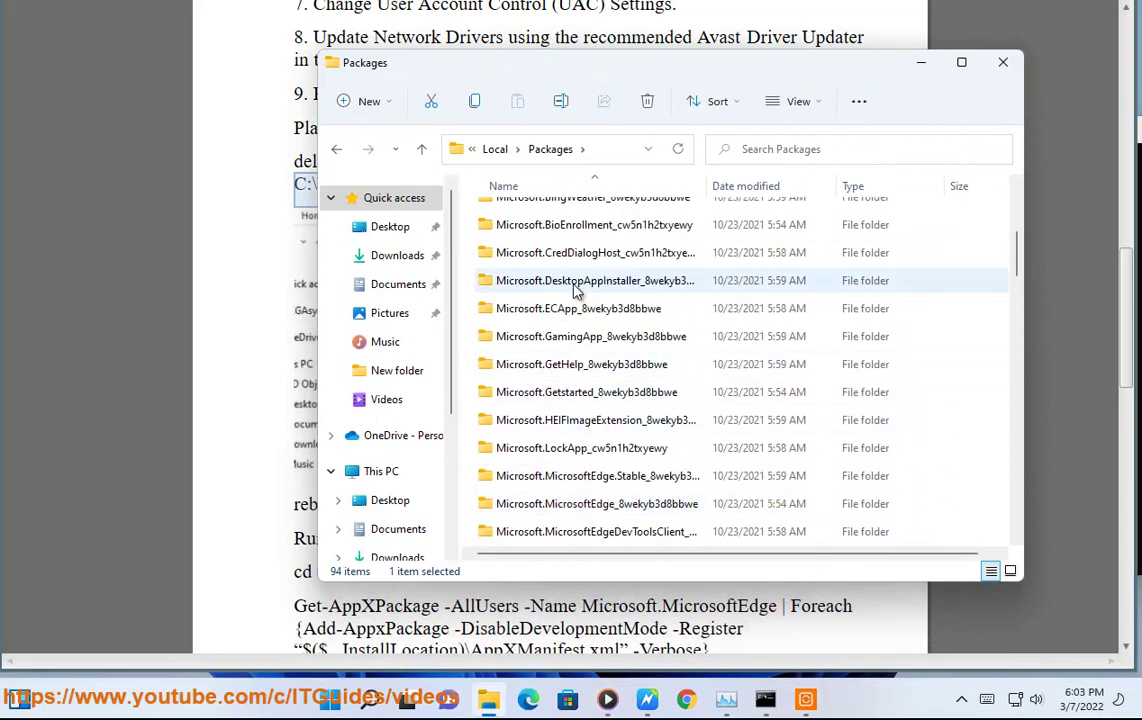
{"action": "scroll", "coordinate": [578, 280], "scroll_direction": "up", "scroll_amount": 1}
{"action": "scroll", "coordinate": [578, 292], "scroll_direction": "up", "scroll_amount": 3}
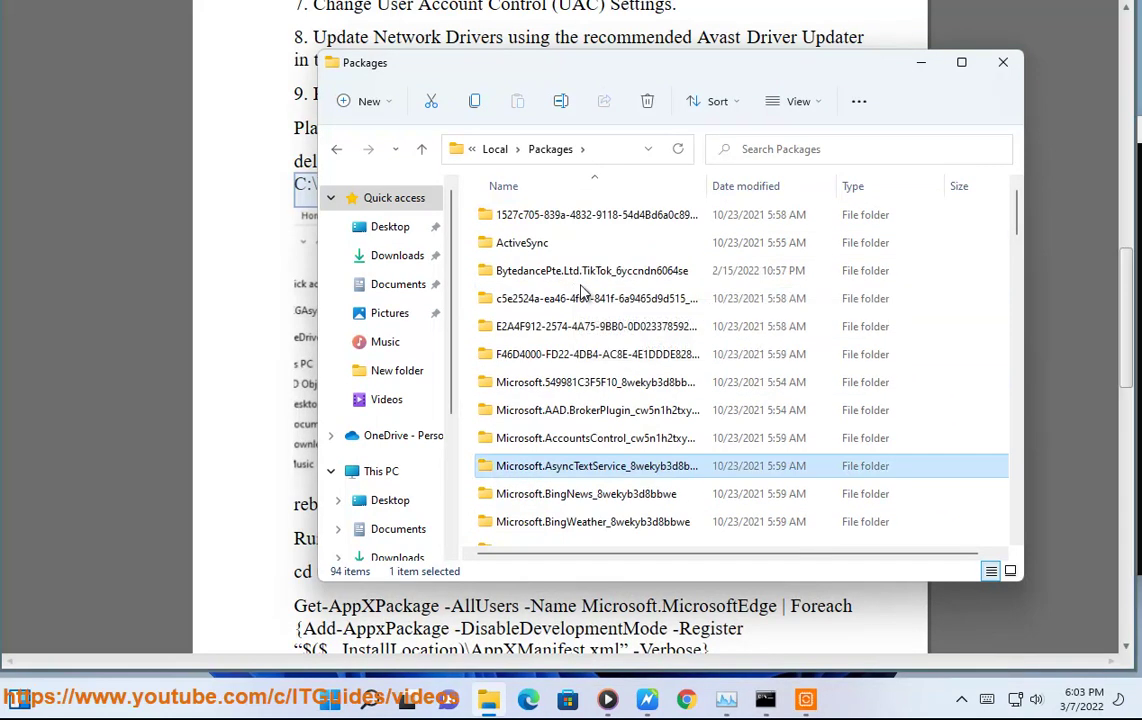
{"action": "scroll", "coordinate": [610, 420], "scroll_direction": "down", "scroll_amount": 7}
{"action": "scroll", "coordinate": [624, 450], "scroll_direction": "down", "scroll_amount": 14}
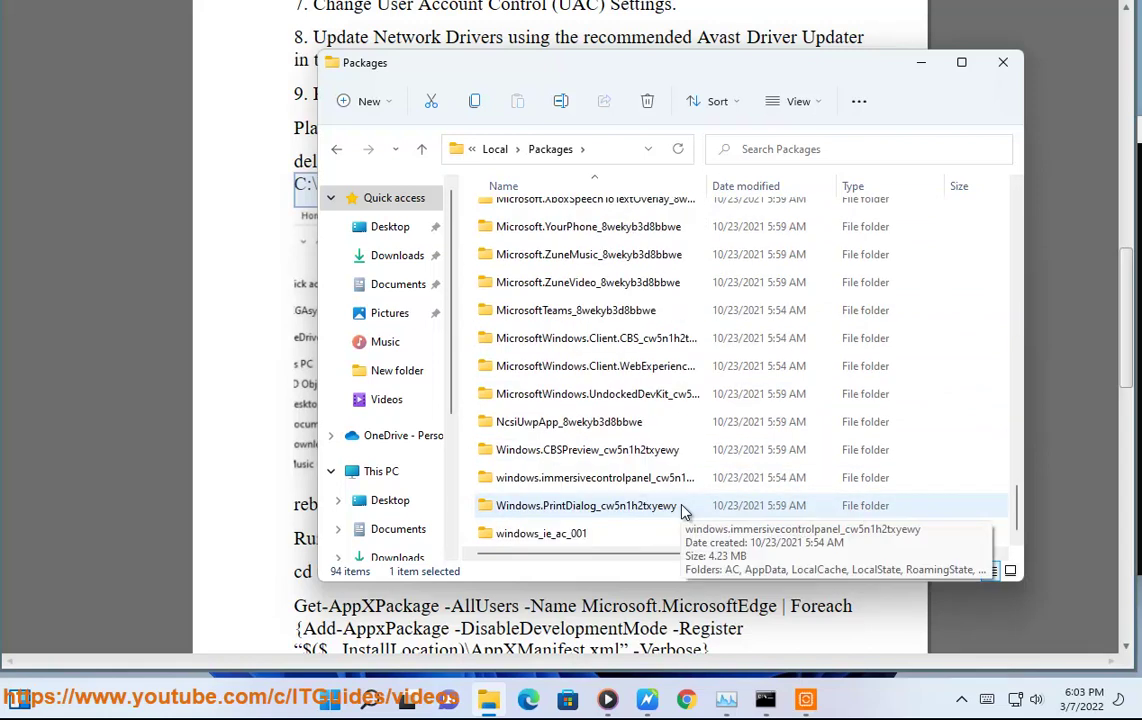
{"action": "scroll", "coordinate": [755, 510], "scroll_direction": "up", "scroll_amount": 8}
{"action": "scroll", "coordinate": [755, 510], "scroll_direction": "up", "scroll_amount": 11}
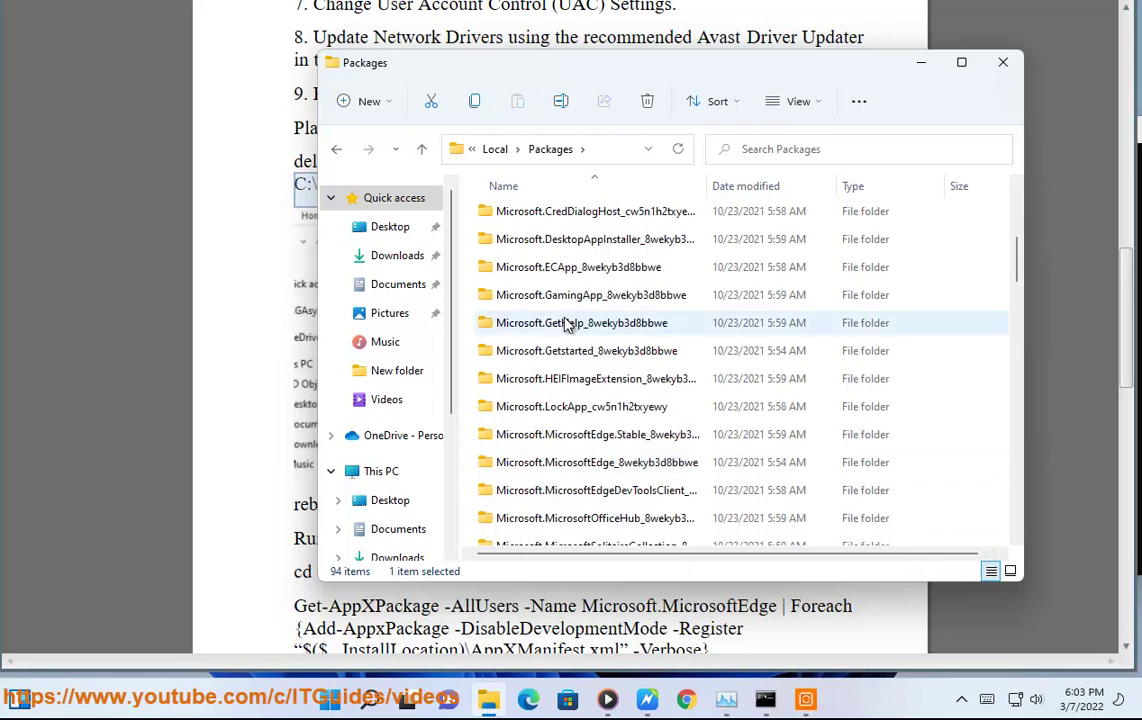
{"action": "left_click", "coordinate": [560, 243]}
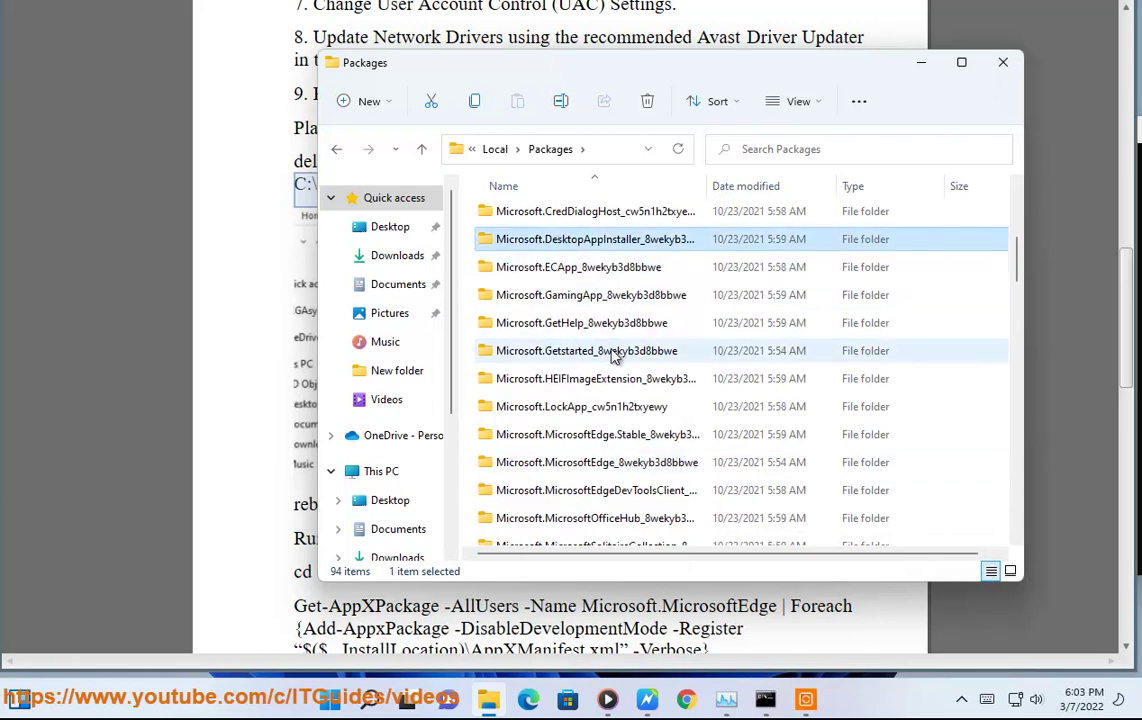
{"action": "scroll", "coordinate": [581, 403], "scroll_direction": "up", "scroll_amount": 1}
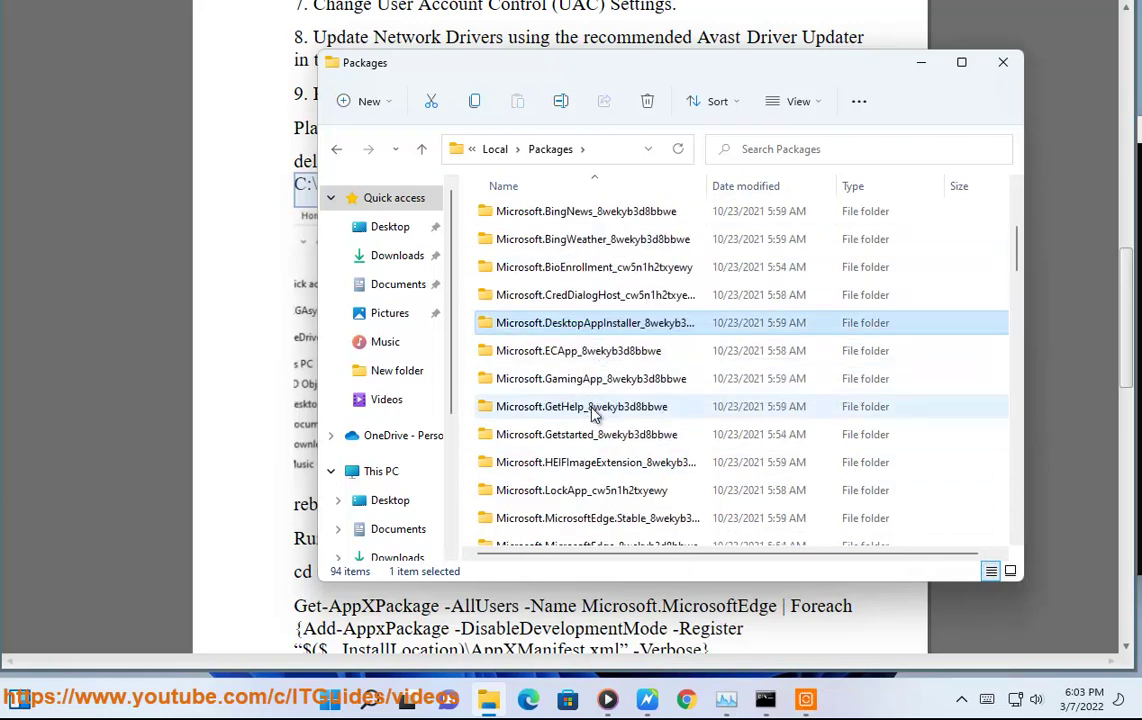
{"action": "scroll", "coordinate": [591, 410], "scroll_direction": "up", "scroll_amount": 4}
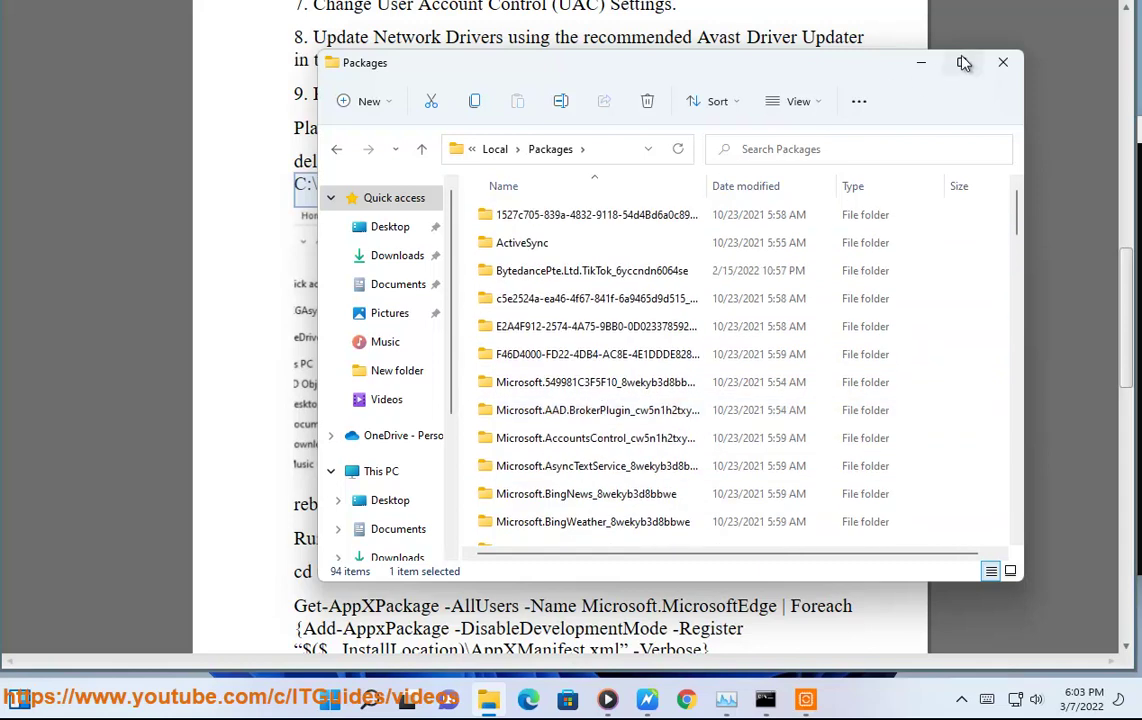
Step: Maximize the Packages window, widen the Name column to show full names, and select the Microsoft.MicrosoftEdge_8wekyb3d8bbwe folder
{"action": "double_click", "coordinate": [856, 56]}
{"action": "left_click_drag", "start_coordinate": [383, 53], "coordinate": [655, 55]}
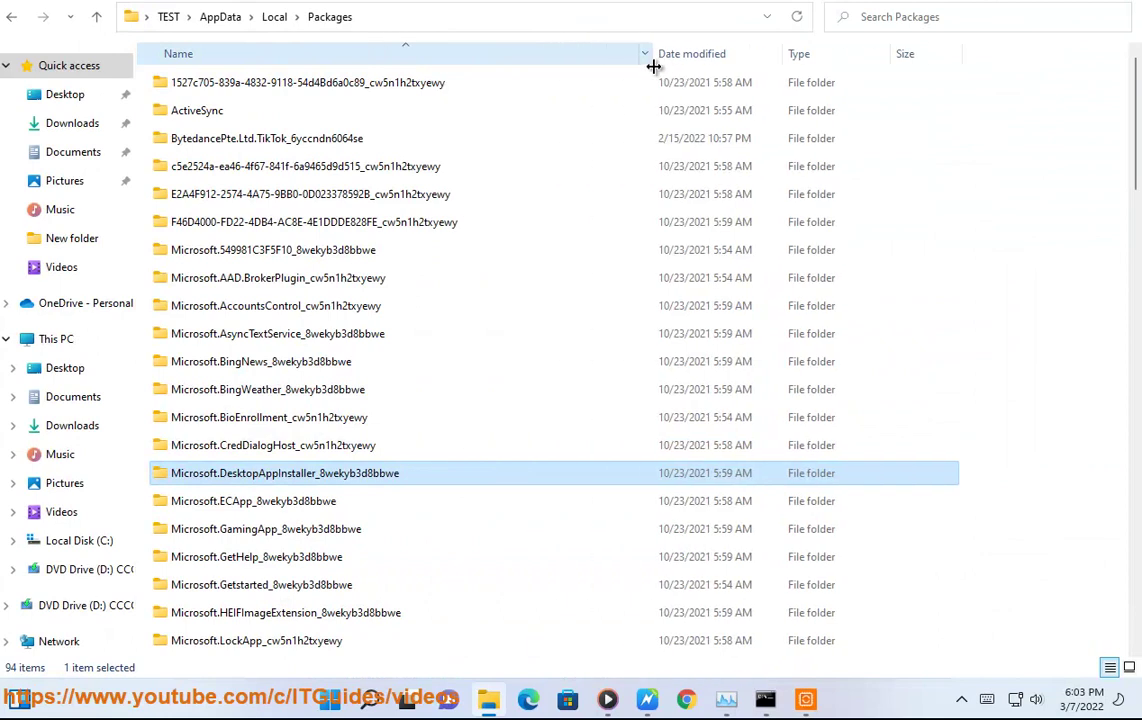
{"action": "left_click", "coordinate": [293, 368]}
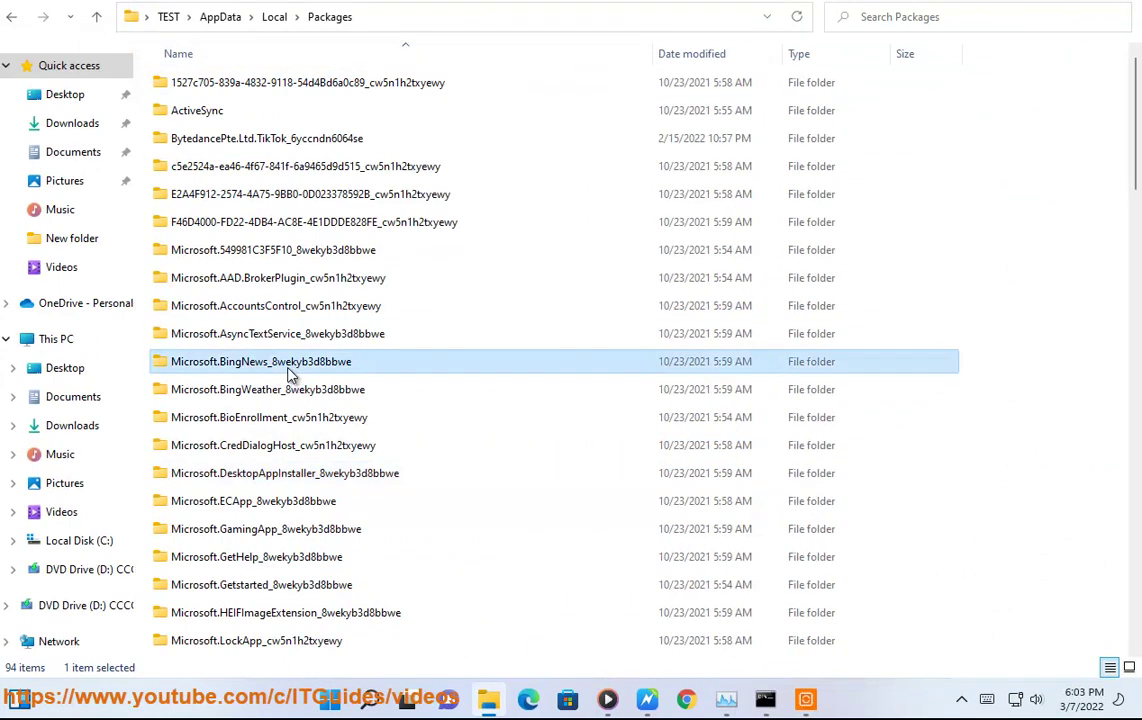
{"action": "left_click", "coordinate": [292, 450]}
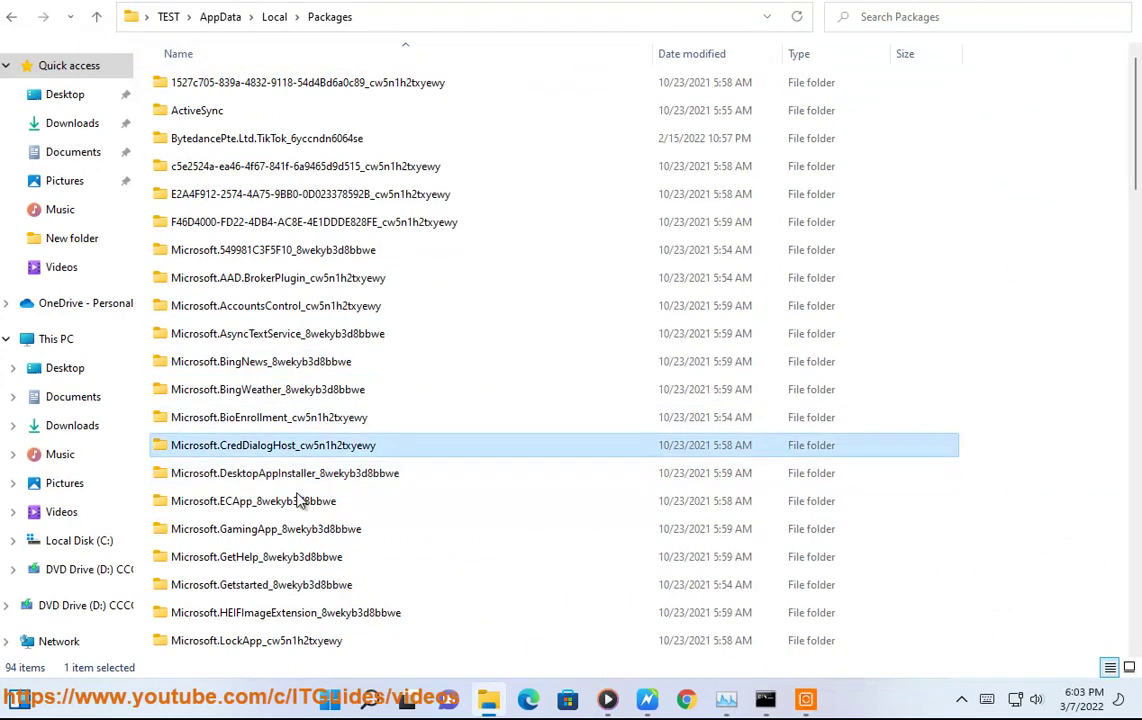
{"action": "scroll", "coordinate": [297, 490], "scroll_direction": "down", "scroll_amount": 2}
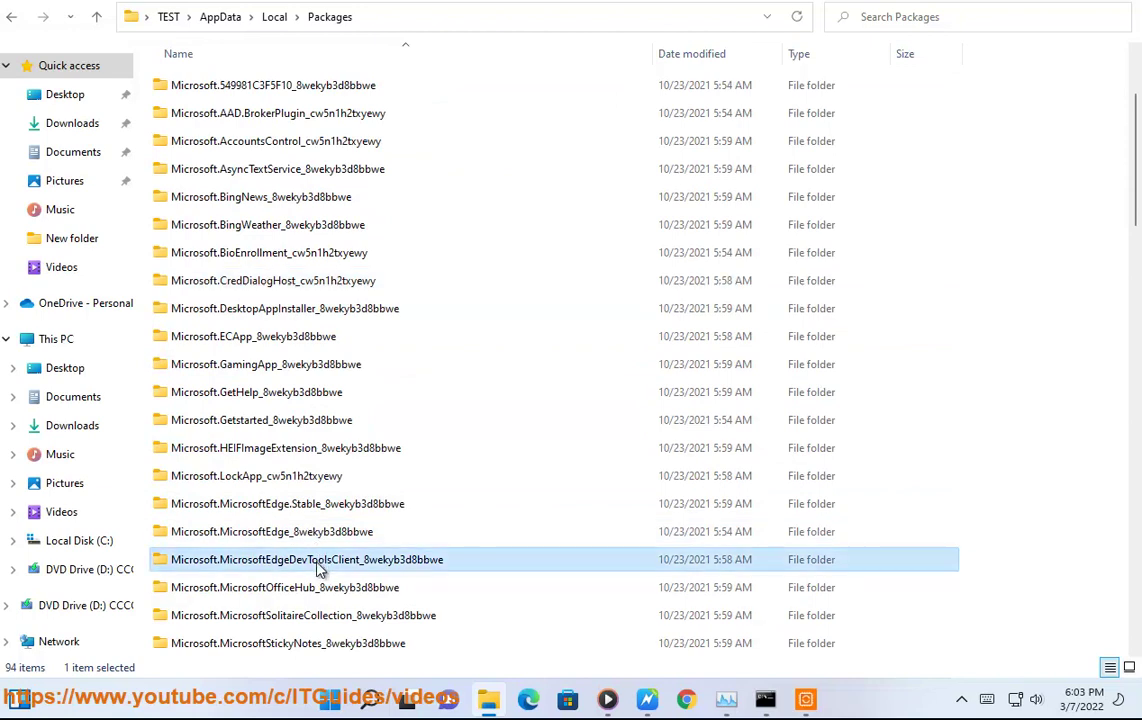
{"action": "left_click", "coordinate": [328, 534]}
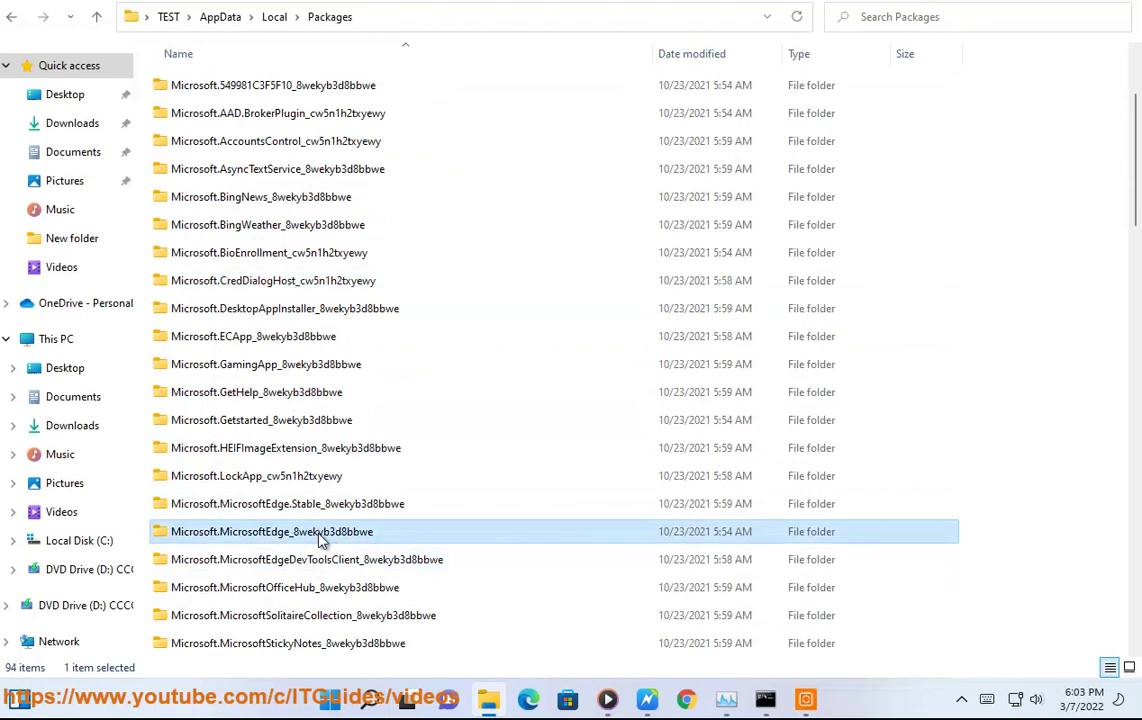
Step: Check the delete option for the Microsoft.MicrosoftEdge_8wekyb3d8bbwe folder against the guide's delete instruction, without deleting the folder
{"action": "right_click", "coordinate": [321, 540]}
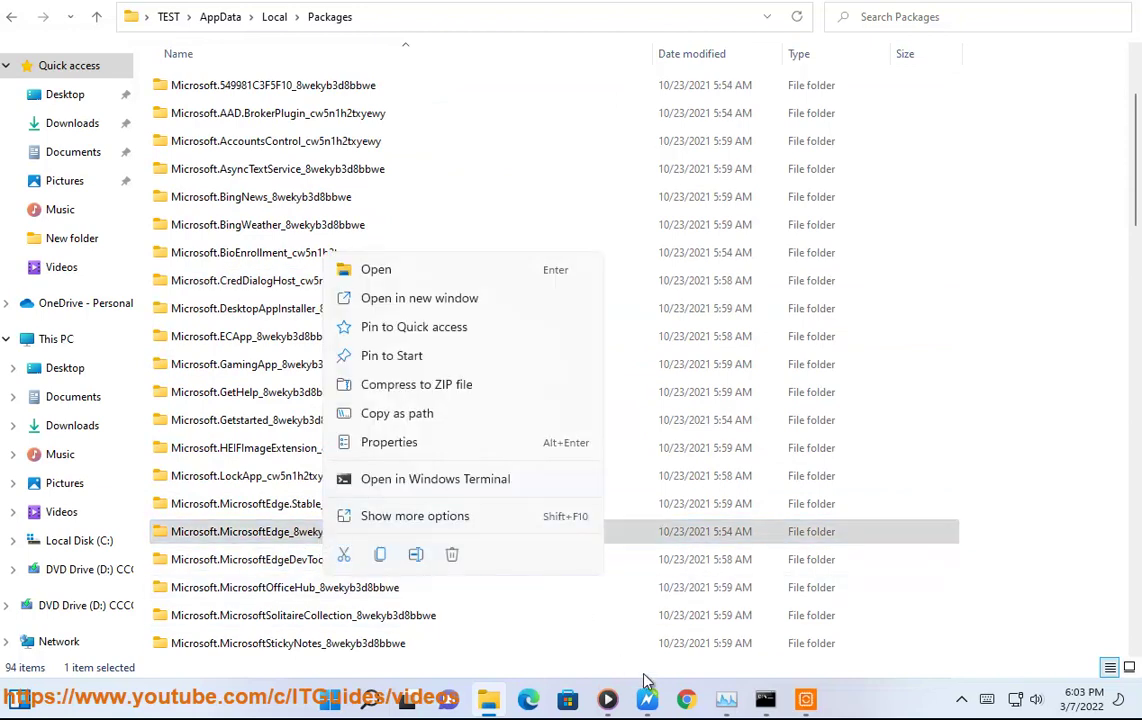
{"action": "key", "text": "Escape"}
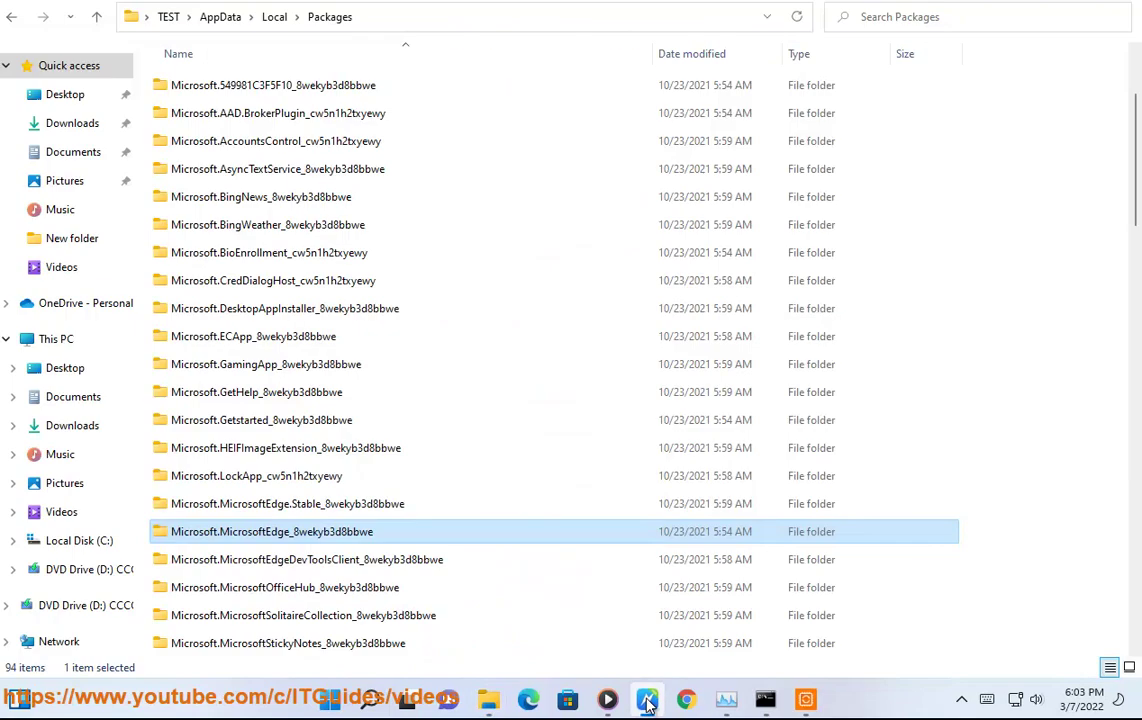
{"action": "left_click", "coordinate": [626, 695]}
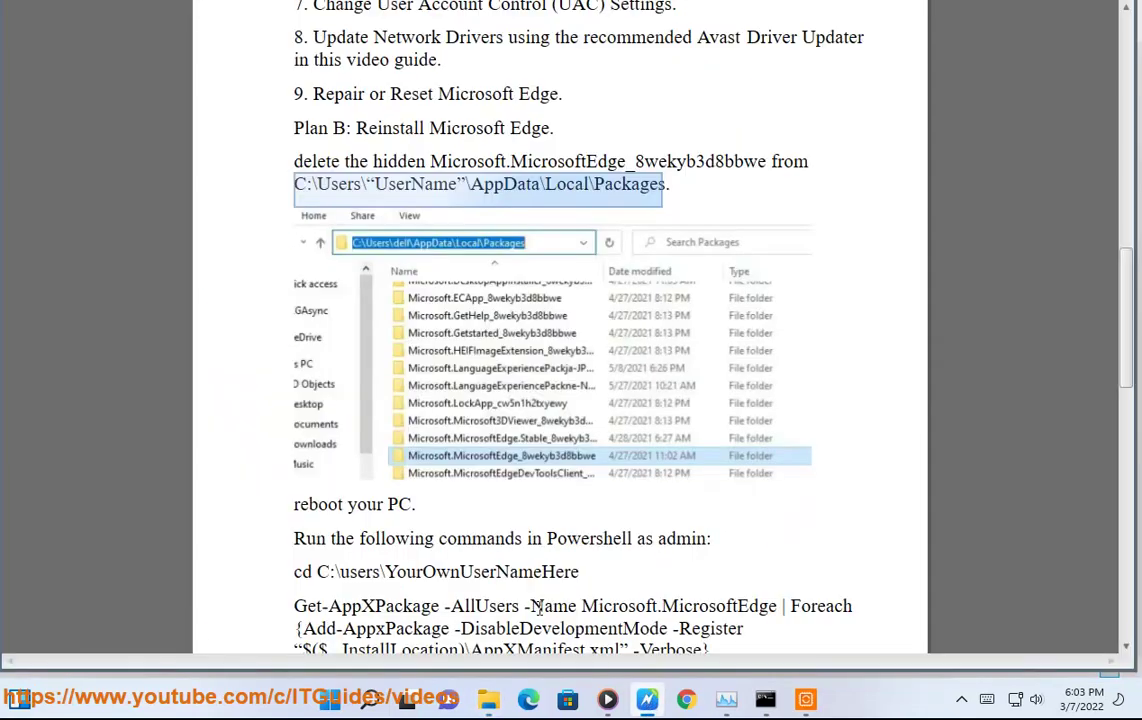
{"action": "double_click", "coordinate": [322, 158]}
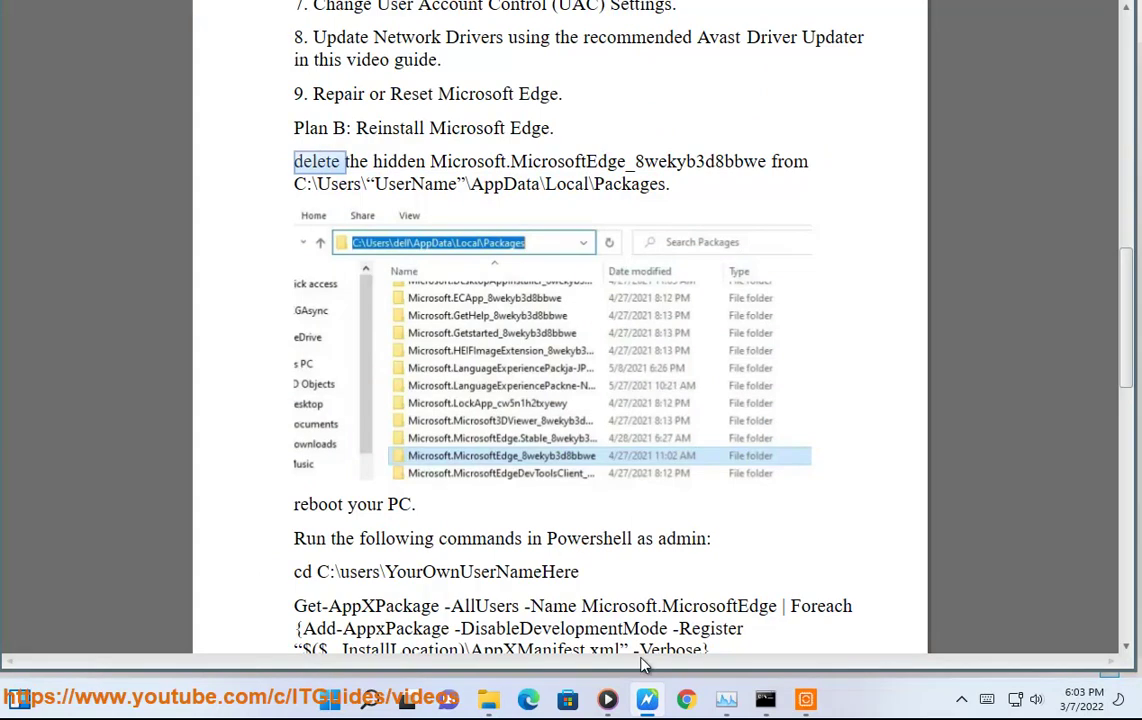
{"action": "left_click", "coordinate": [488, 698]}
{"action": "right_click", "coordinate": [336, 545]}
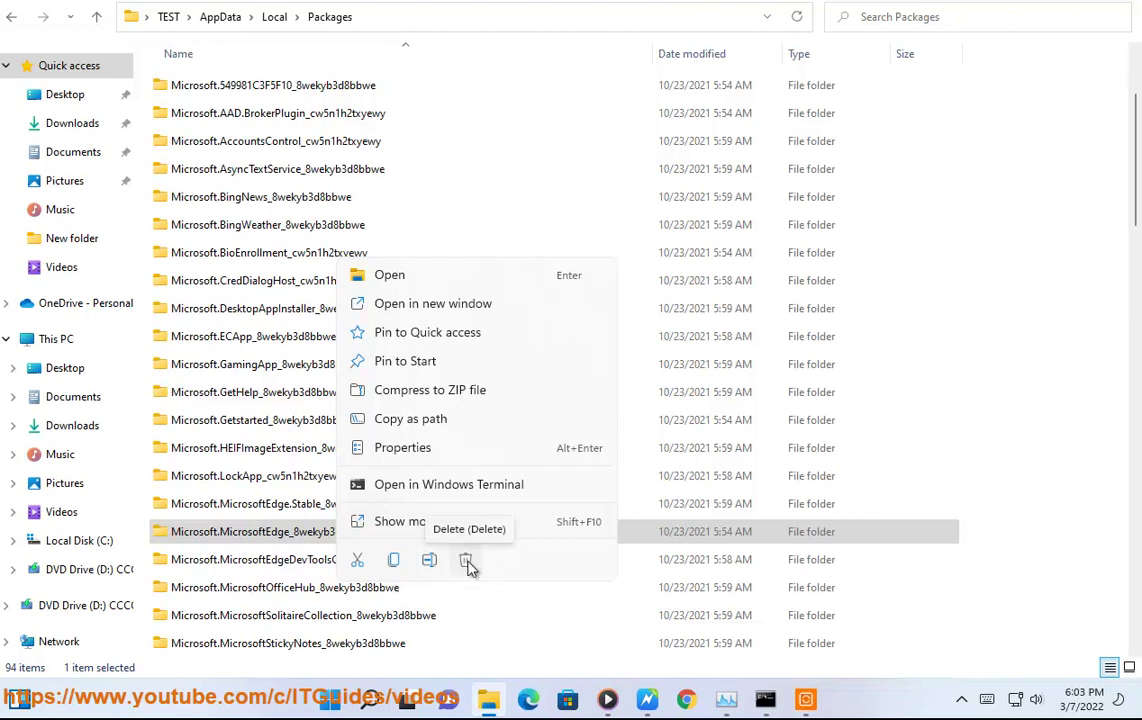
{"action": "mouse_move", "coordinate": [647, 698]}
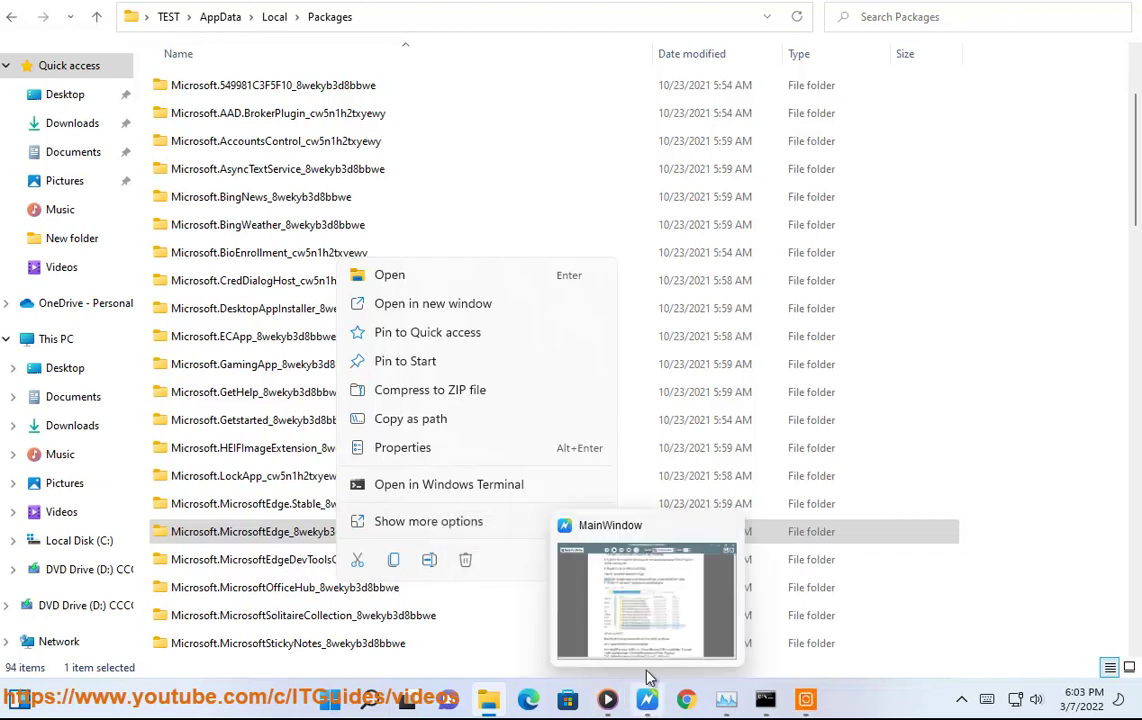
{"action": "left_click", "coordinate": [622, 578]}
Step: Find the guide's PowerShell instruction, open Windows PowerShell as administrator, and move its window below the commands in the guide
{"action": "left_click", "coordinate": [620, 538]}
{"action": "scroll", "coordinate": [614, 540], "scroll_direction": "down", "scroll_amount": 3}
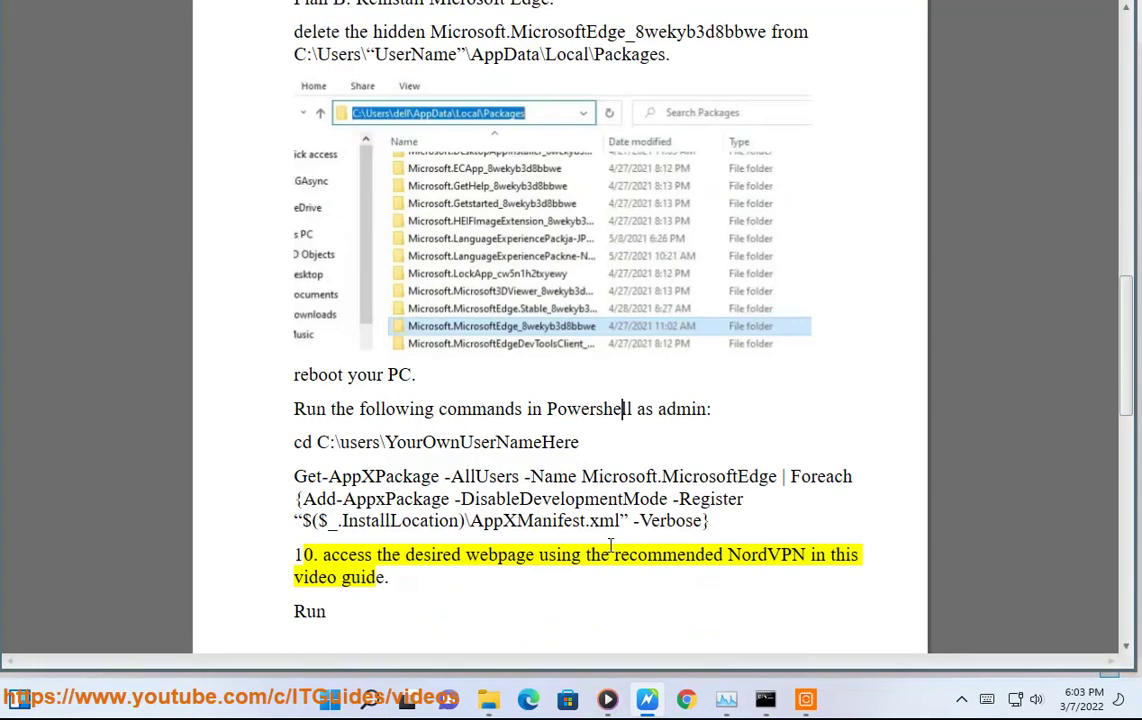
{"action": "double_click", "coordinate": [583, 408]}
{"action": "key", "text": "super+s"}
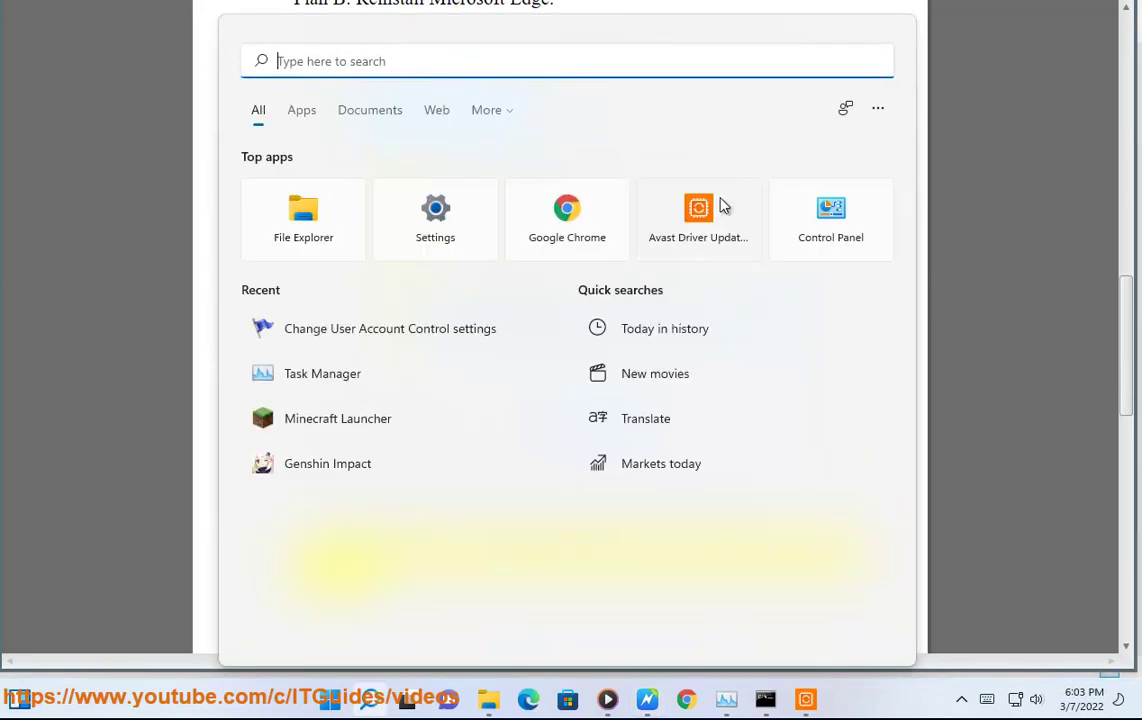
{"action": "type", "text": "PO"}
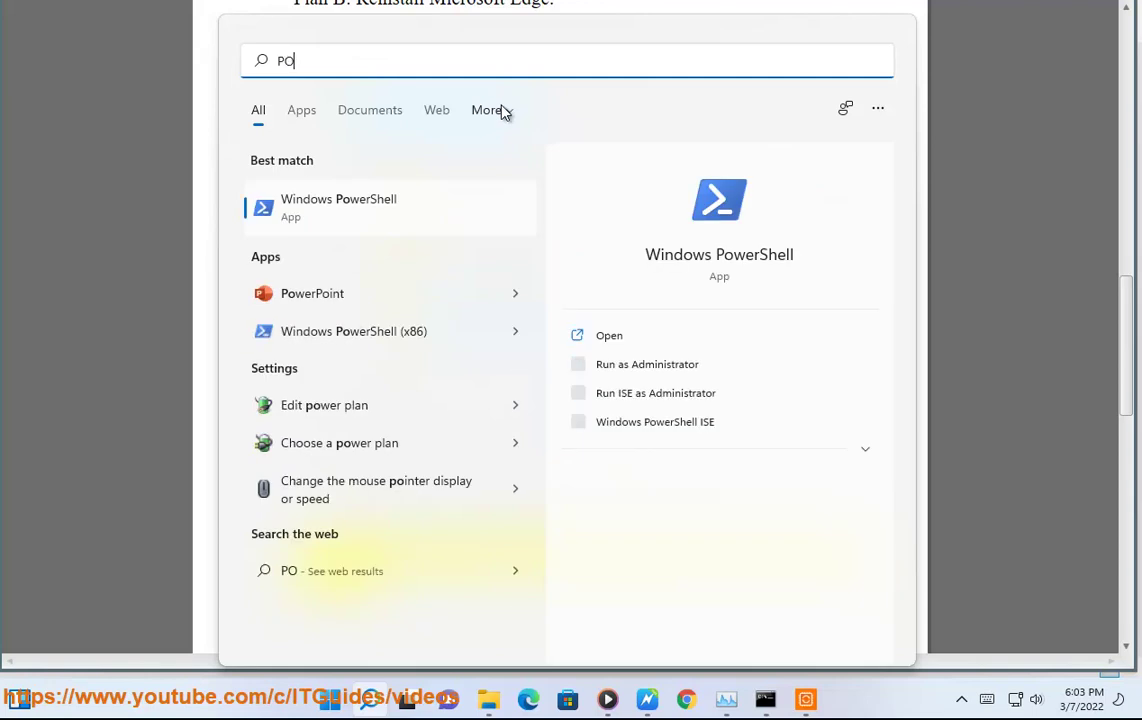
{"action": "left_click", "coordinate": [622, 367]}
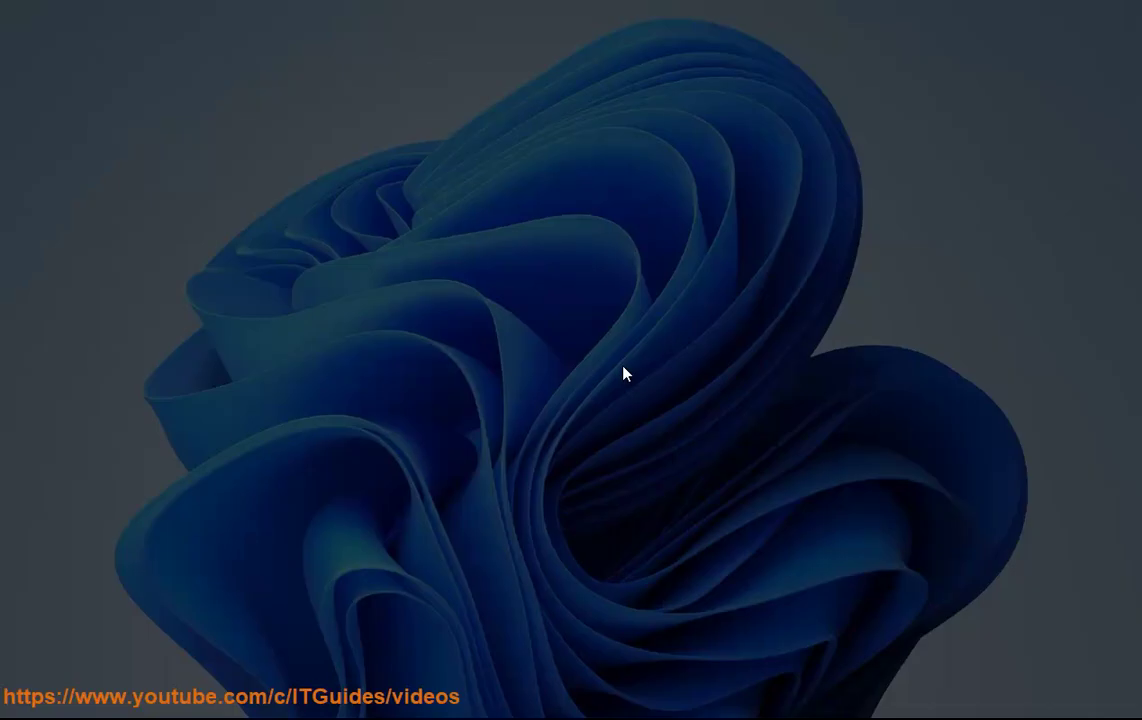
{"action": "left_click", "coordinate": [518, 455]}
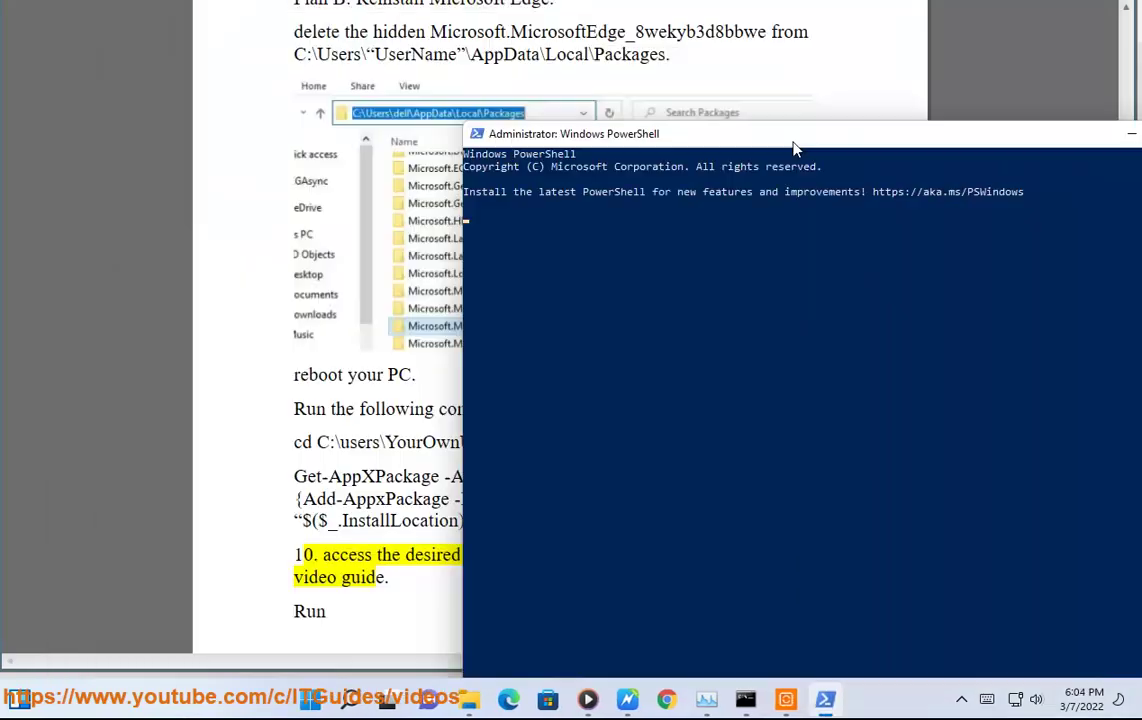
{"action": "left_click_drag", "start_coordinate": [797, 145], "coordinate": [576, 562]}
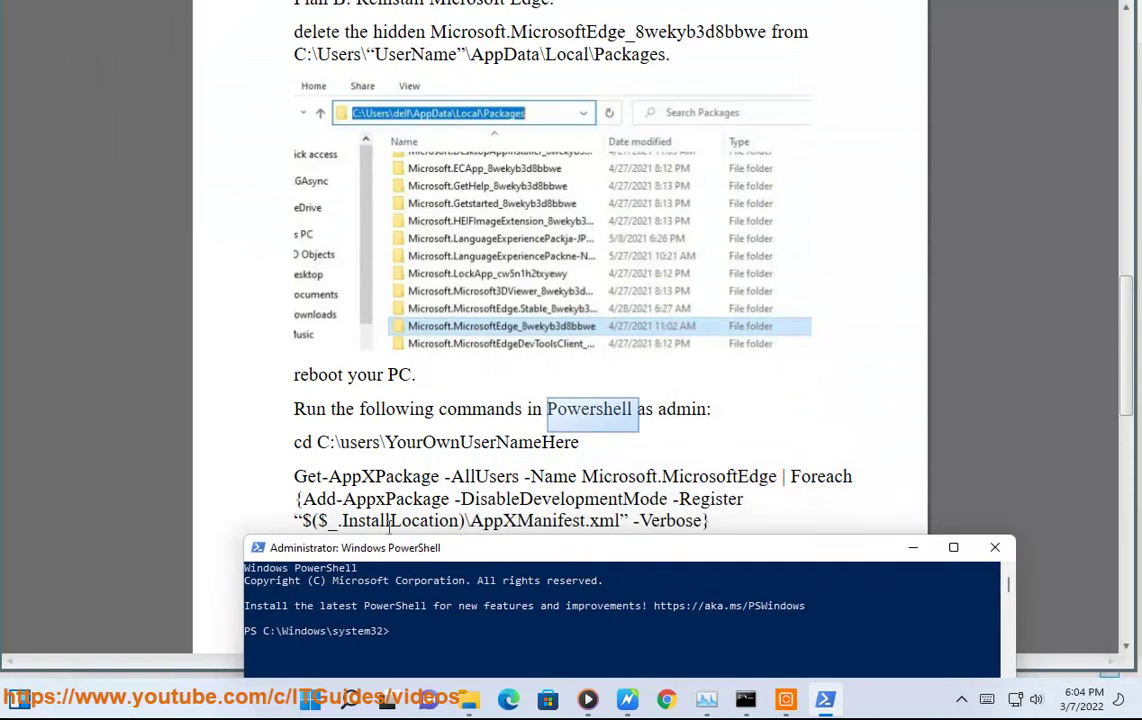
Step: Copy the guide's Get-AppXPackage command for Microsoft.MicrosoftEdge into PowerShell and complete it with a closing brace
{"action": "left_click_drag", "start_coordinate": [707, 520], "coordinate": [270, 487]}
{"action": "right_click", "coordinate": [365, 492]}
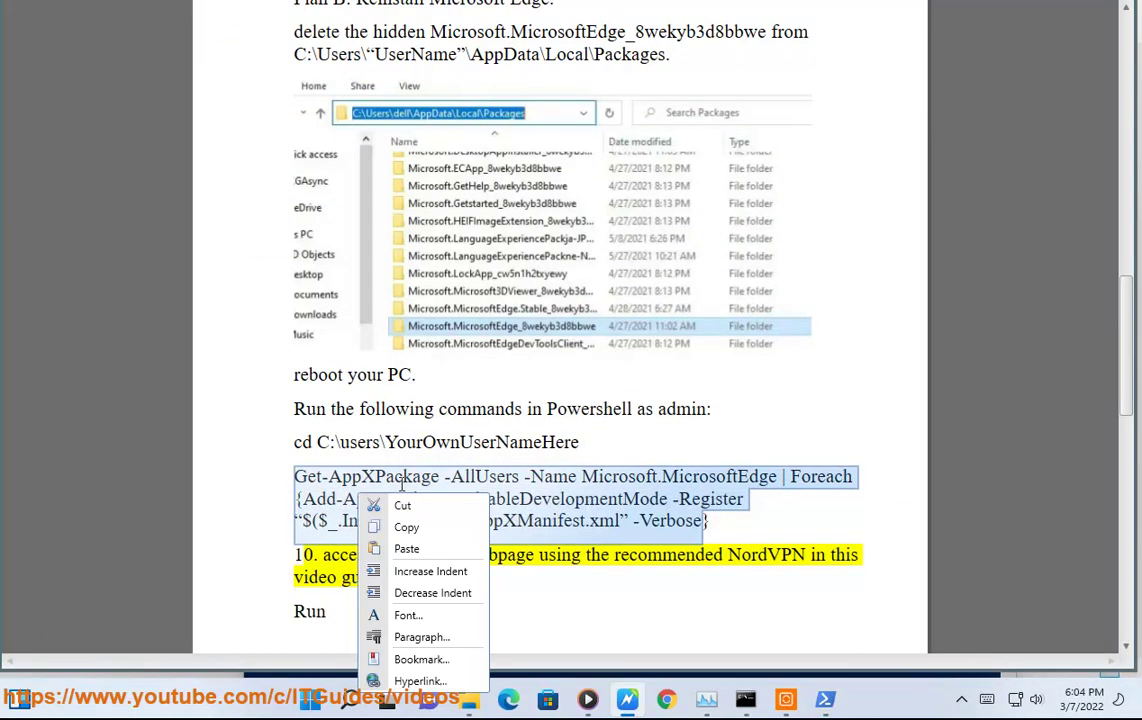
{"action": "left_click", "coordinate": [385, 526]}
{"action": "left_click", "coordinate": [817, 673]}
{"action": "left_click_drag", "start_coordinate": [713, 552], "coordinate": [791, 38]}
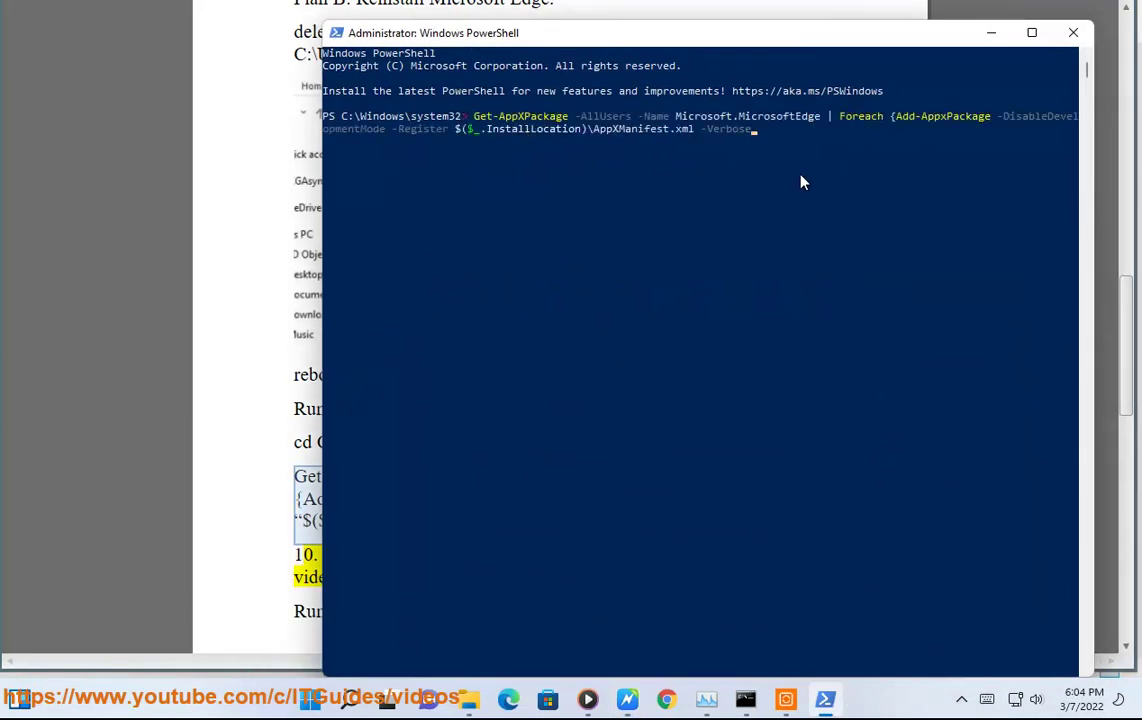
{"action": "type", "text": "}"}
Step: Highlight the whole Get-AppXPackage command in PowerShell and close the window without running it, returning to the guide
{"action": "left_click_drag", "start_coordinate": [774, 134], "coordinate": [463, 119]}
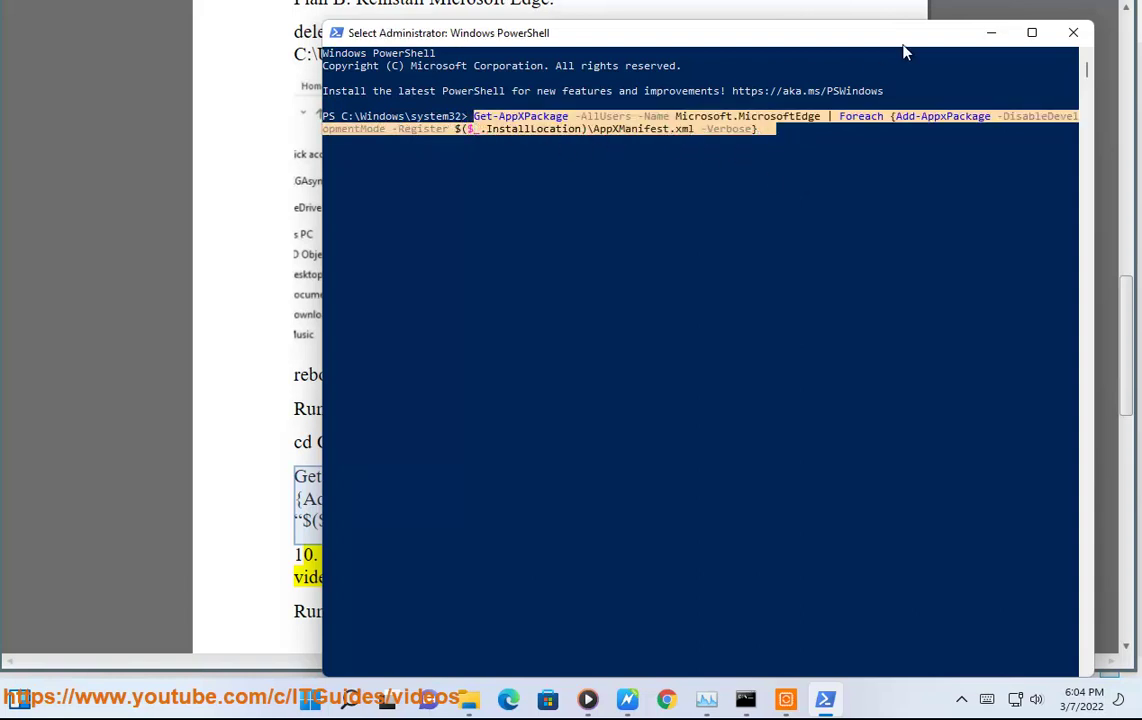
{"action": "left_click", "coordinate": [1073, 32]}
{"action": "left_click", "coordinate": [754, 540]}
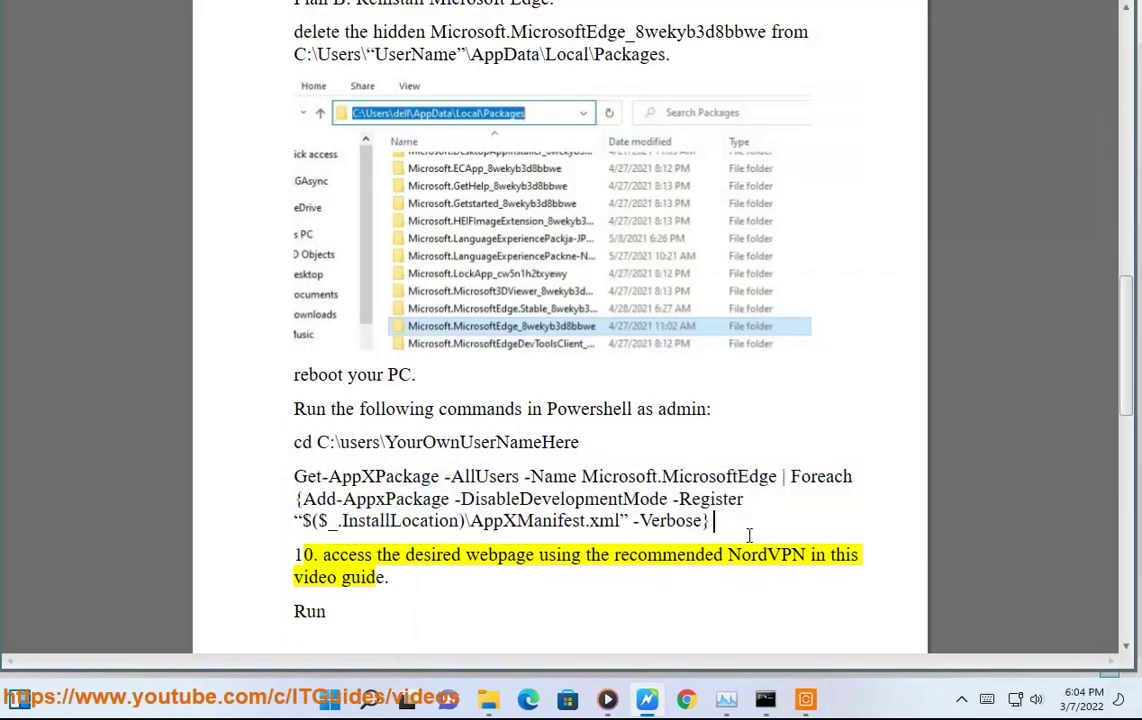